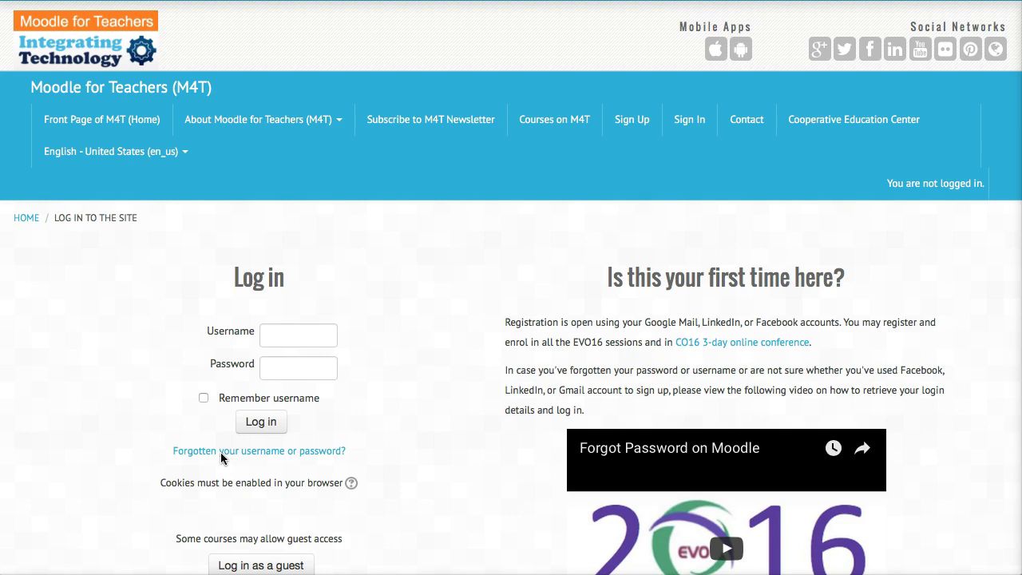
Point out the not-logged-in message, username/password form, and register and sign-in links.
{"action": "left_click", "coordinate": [270, 509]}
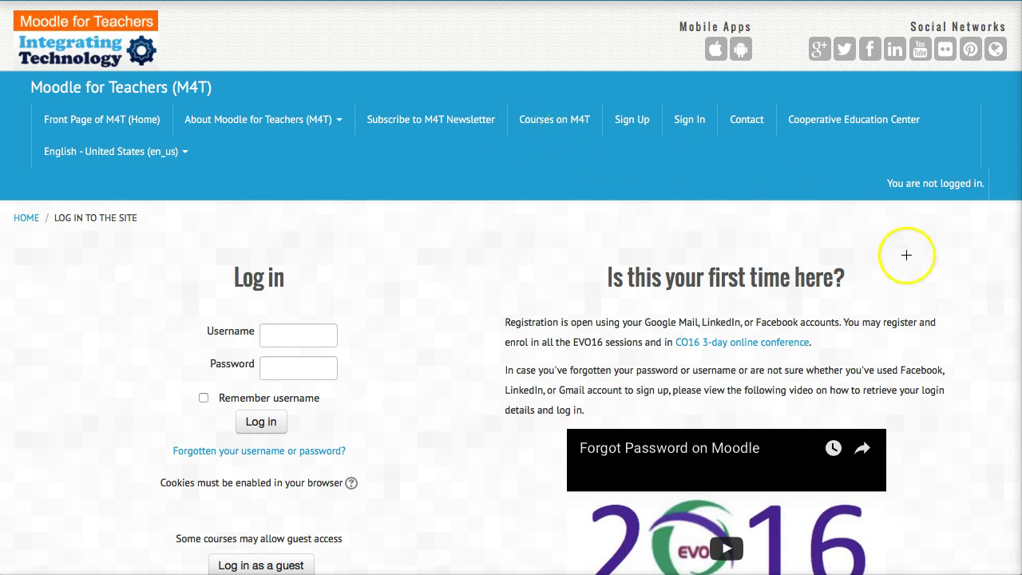
{"action": "left_click_drag", "start_coordinate": [901, 279], "coordinate": [954, 207]}
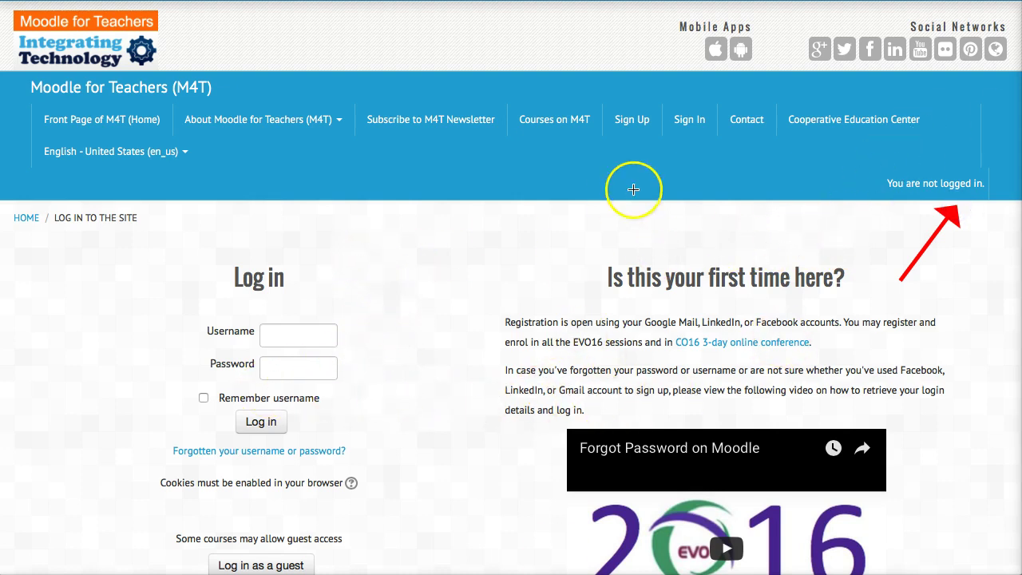
{"action": "left_click_drag", "start_coordinate": [326, 228], "coordinate": [322, 301]}
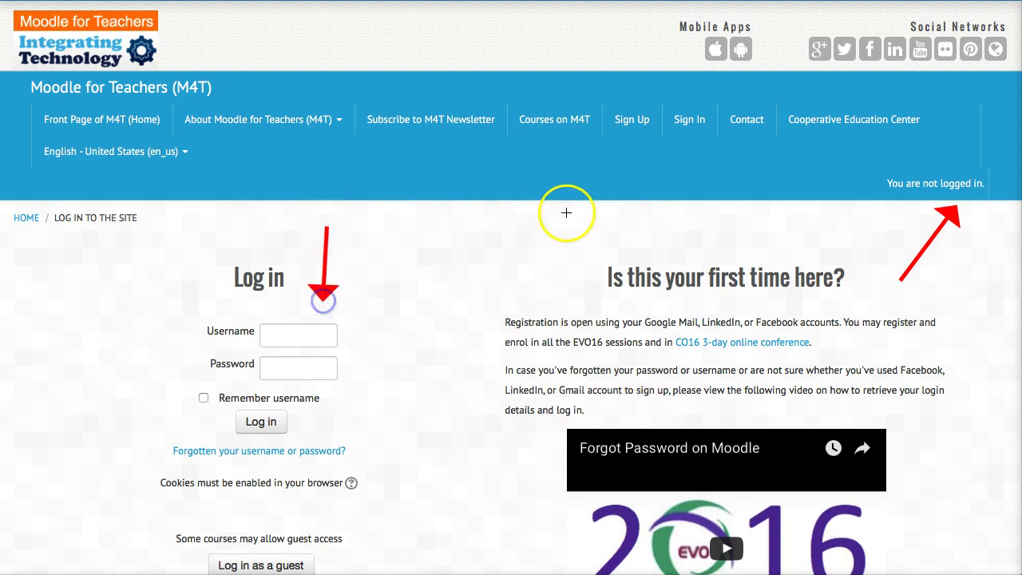
{"action": "left_click_drag", "start_coordinate": [594, 215], "coordinate": [621, 141]}
{"action": "left_click_drag", "start_coordinate": [731, 203], "coordinate": [708, 147]}
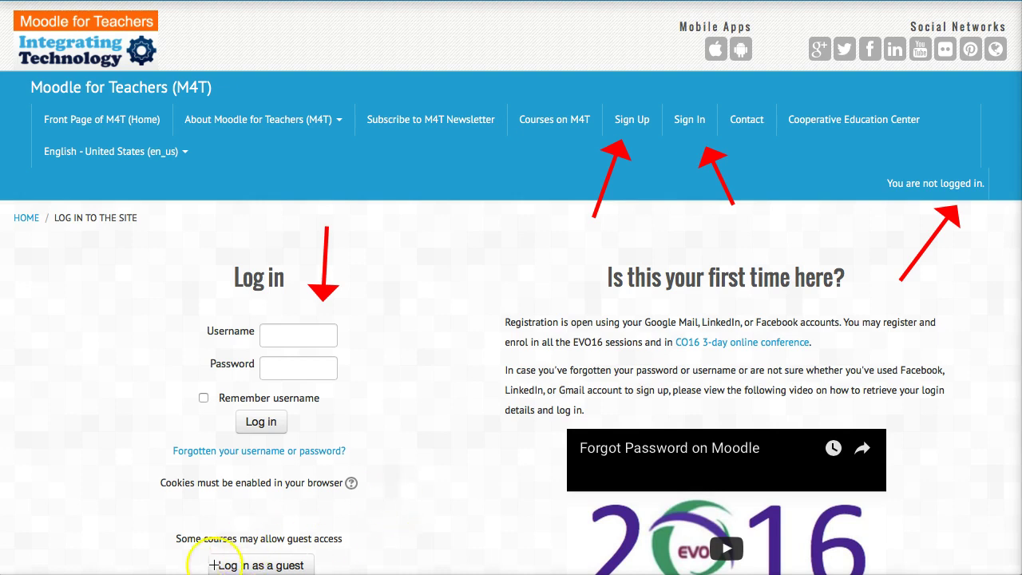
Scroll down to highlight the Google and 'Sign-in with another service' options, then clear the arrows.
{"action": "scroll", "coordinate": [533, 389], "scroll_direction": "down", "scroll_amount": 3}
{"action": "scroll", "coordinate": [533, 389], "scroll_direction": "down", "scroll_amount": 3}
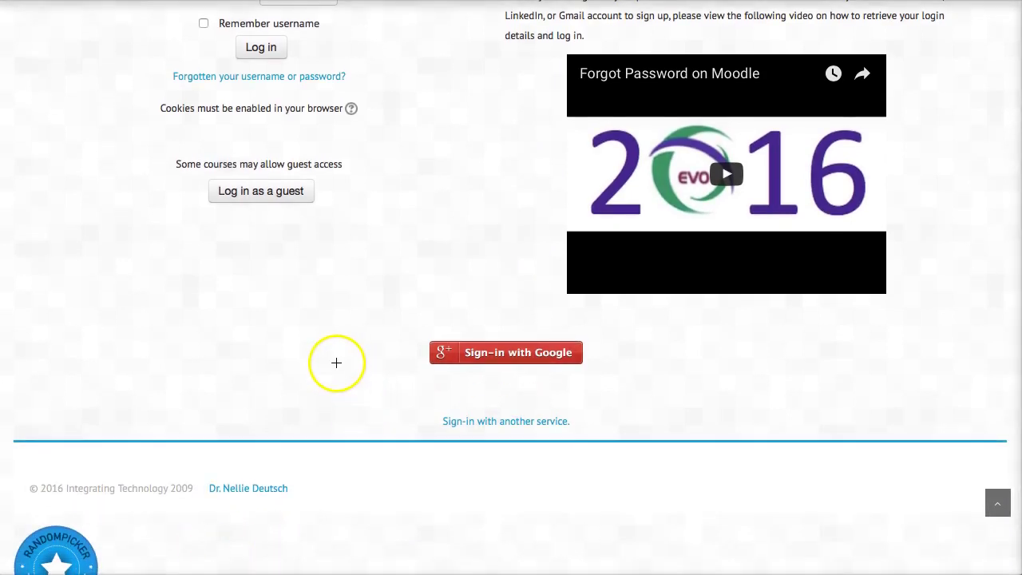
{"action": "left_click_drag", "start_coordinate": [335, 363], "coordinate": [397, 363]}
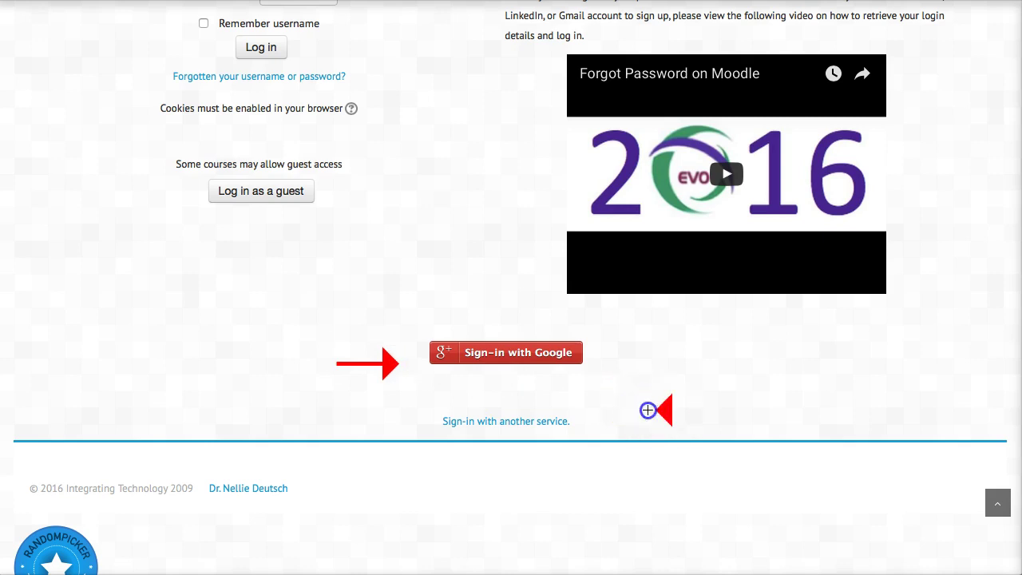
{"action": "left_click_drag", "start_coordinate": [667, 410], "coordinate": [594, 418]}
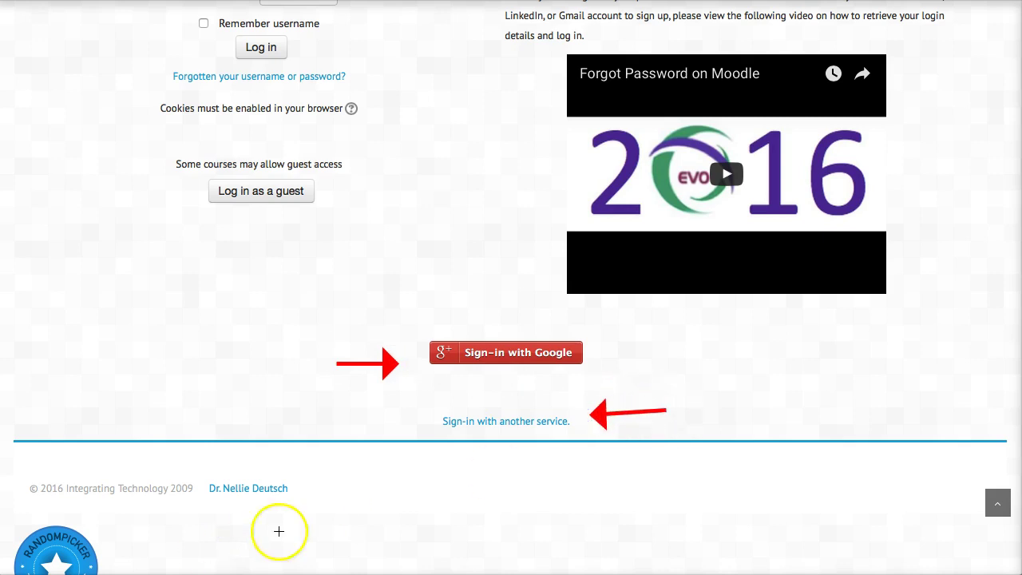
{"action": "key", "text": "Escape"}
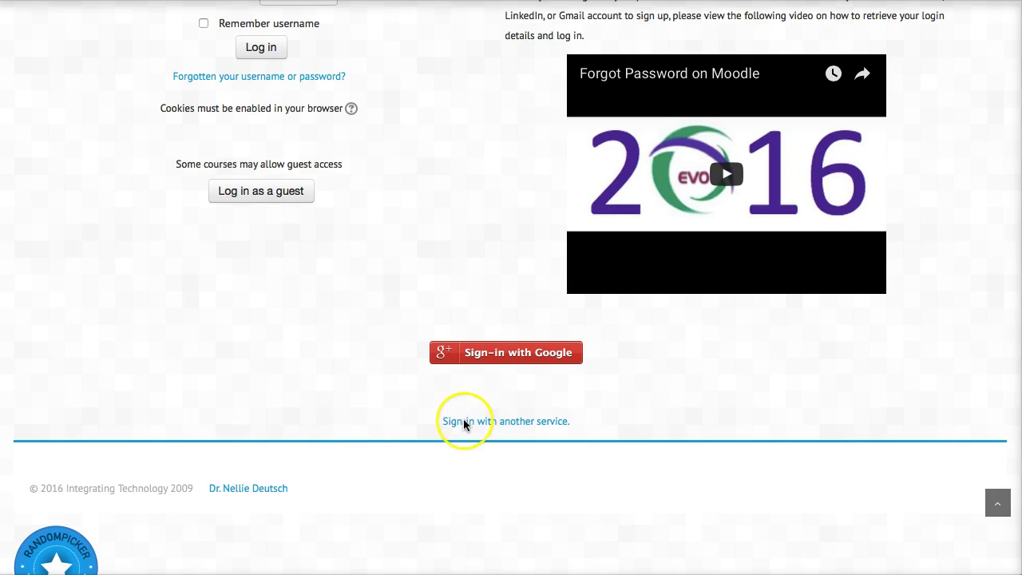
Expand 'Sign-in with another service.' to reveal the alternative sign-in buttons.
{"action": "left_click", "coordinate": [463, 425]}
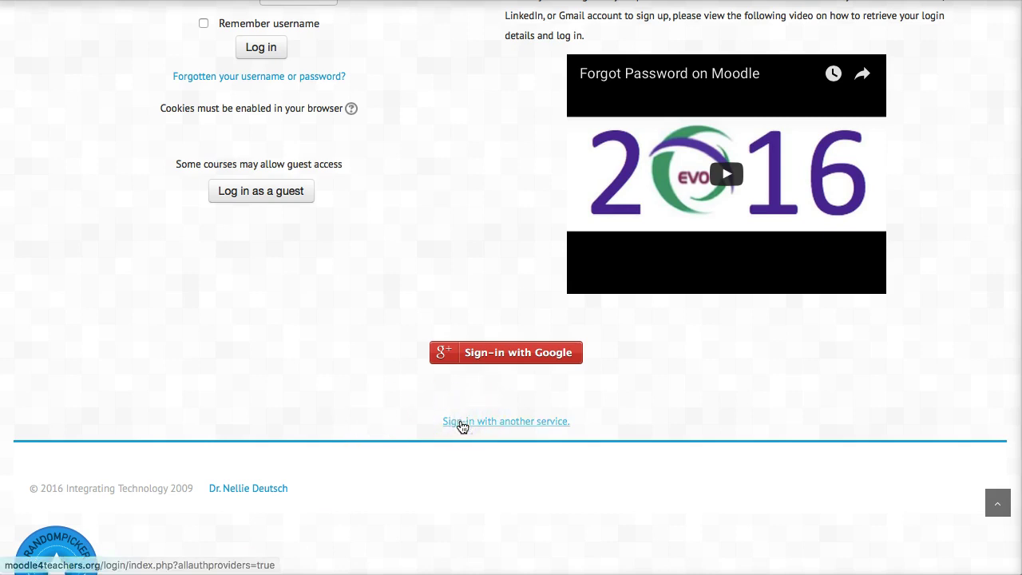
{"action": "scroll", "coordinate": [387, 459], "scroll_direction": "down", "scroll_amount": 5}
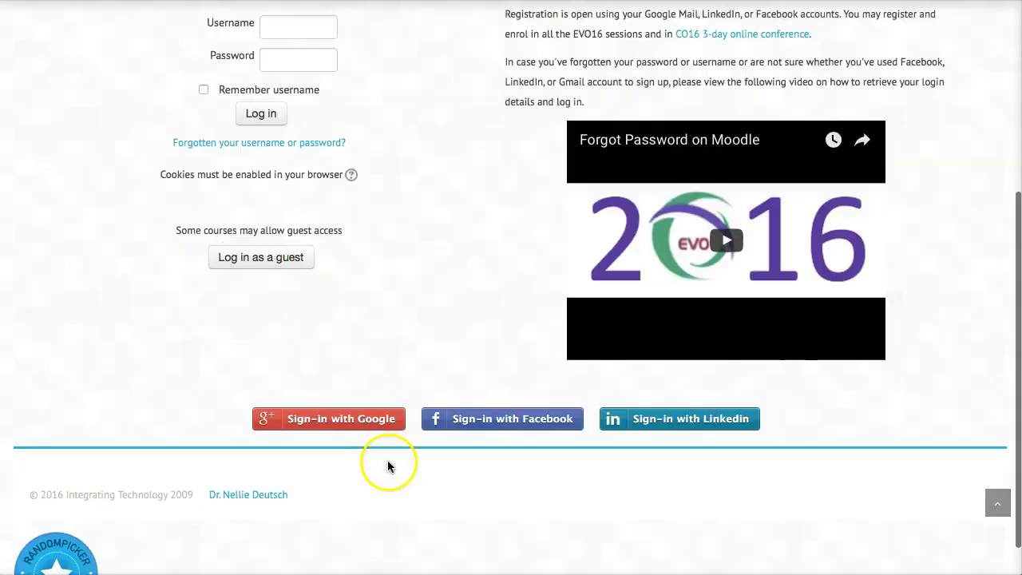
{"action": "left_click", "coordinate": [751, 376]}
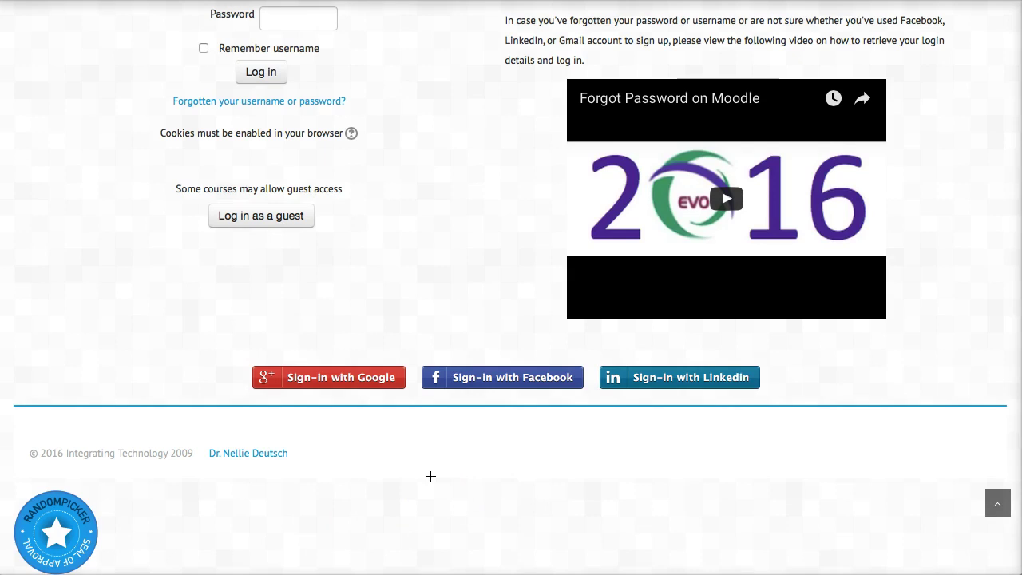
{"action": "left_click", "coordinate": [421, 476]}
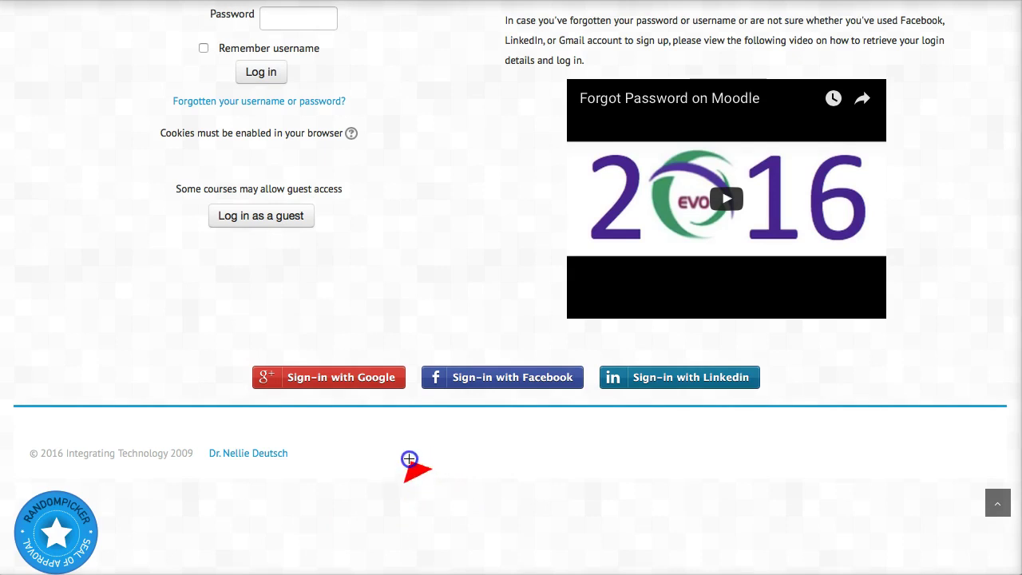
Highlight the Google, Facebook and LinkedIn buttons and start signing in with Google.
{"action": "left_click_drag", "start_coordinate": [407, 459], "coordinate": [369, 397]}
{"action": "left_click_drag", "start_coordinate": [493, 260], "coordinate": [491, 348]}
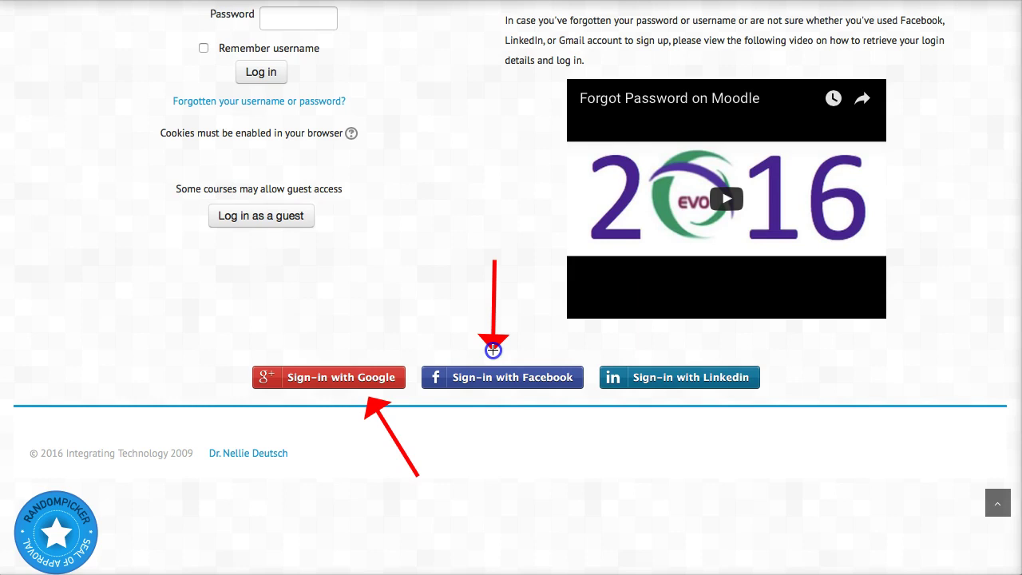
{"action": "left_click_drag", "start_coordinate": [708, 484], "coordinate": [707, 397]}
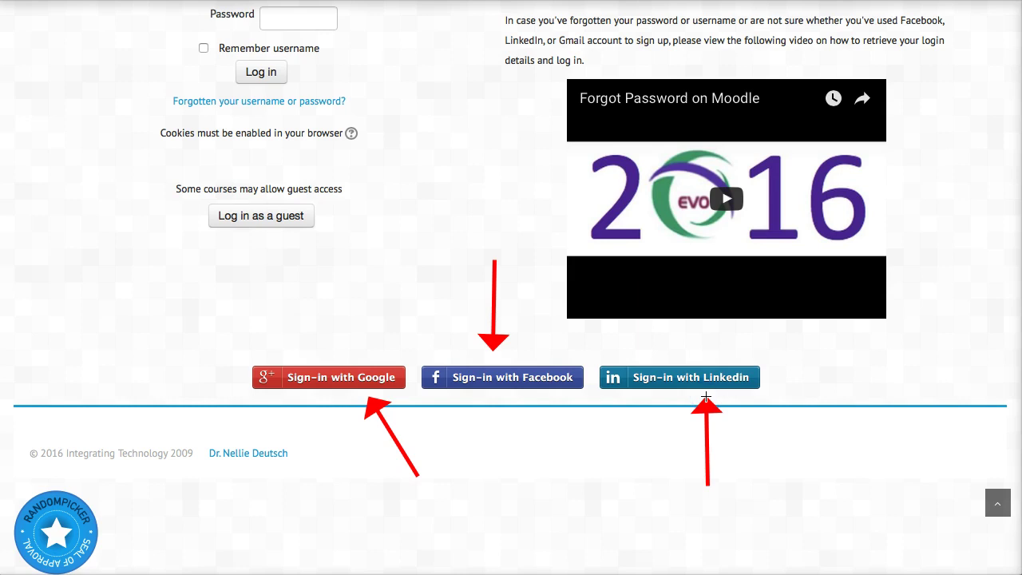
{"action": "left_click", "coordinate": [309, 524]}
Sign in with Google using the saved account and password, then allow email and profile access.
{"action": "left_click", "coordinate": [336, 384]}
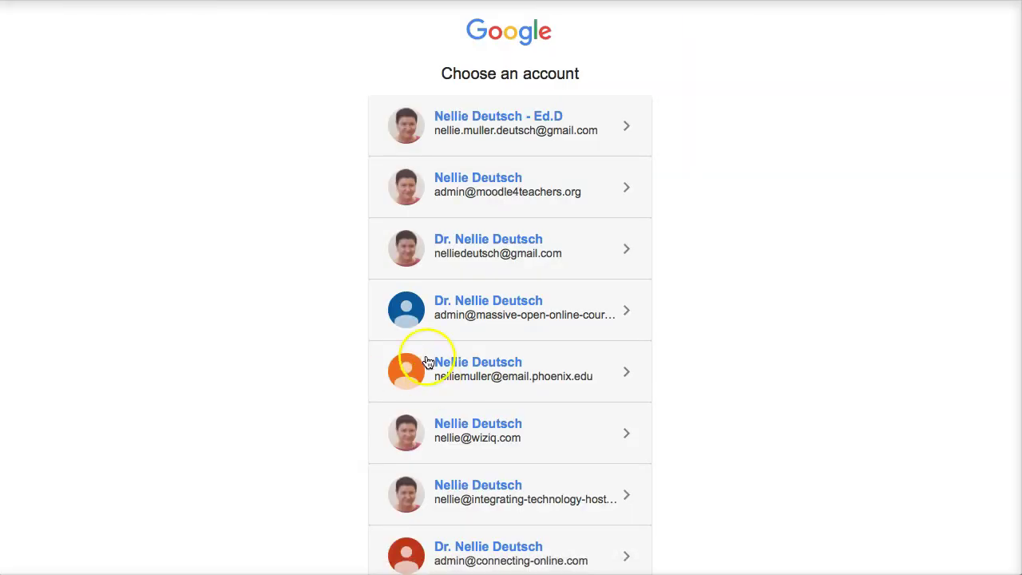
{"action": "scroll", "coordinate": [439, 319], "scroll_direction": "down", "scroll_amount": 4}
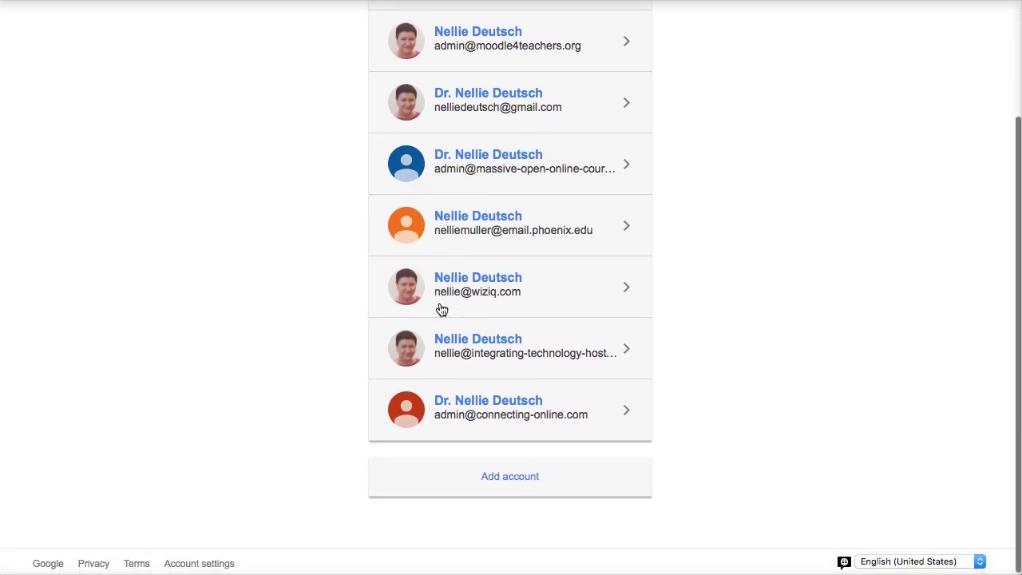
{"action": "left_click", "coordinate": [462, 399]}
{"action": "left_click", "coordinate": [491, 319]}
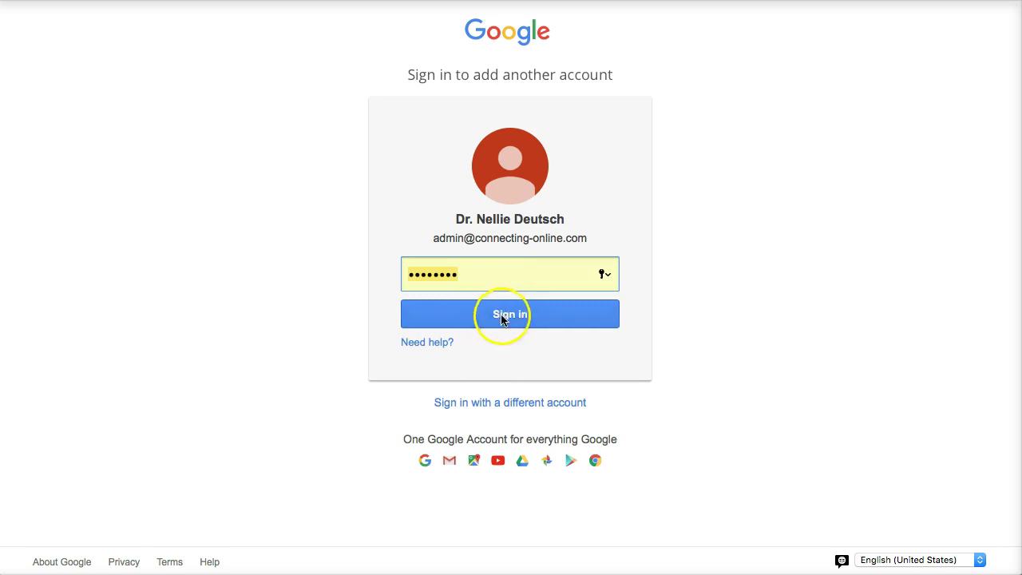
{"action": "left_click", "coordinate": [508, 317]}
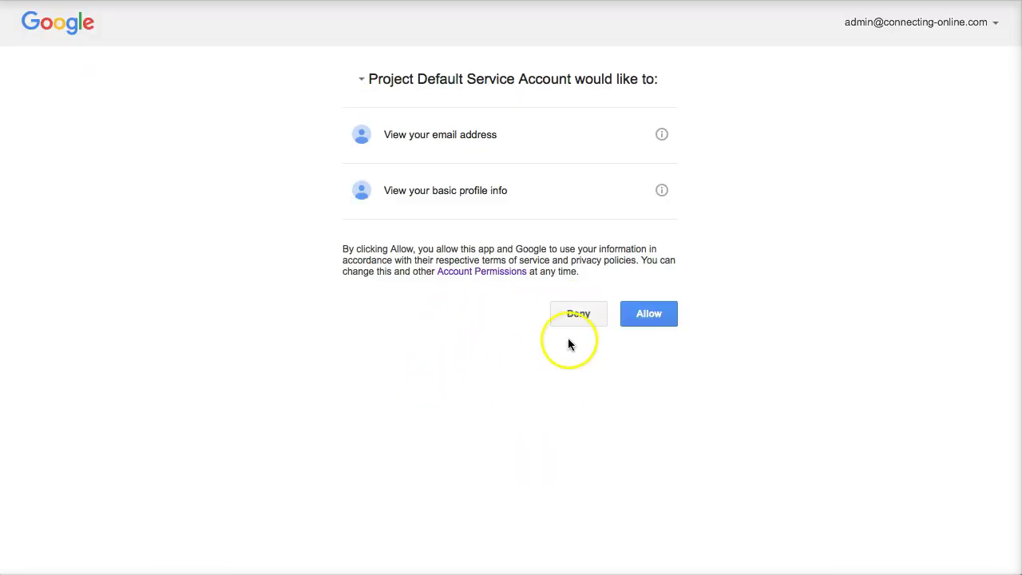
{"action": "left_click", "coordinate": [660, 316]}
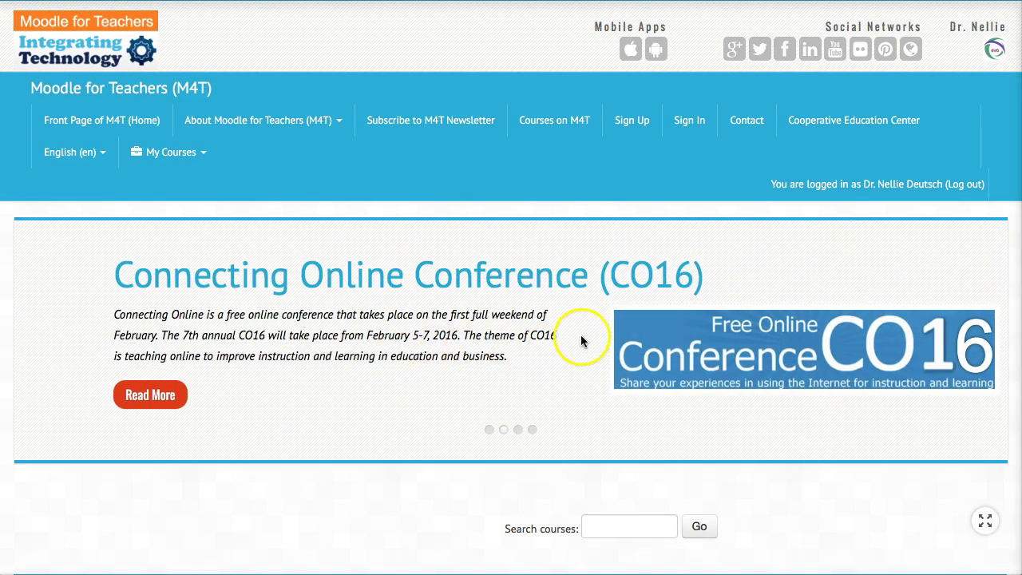
{"action": "scroll", "coordinate": [427, 375], "scroll_direction": "down", "scroll_amount": 1}
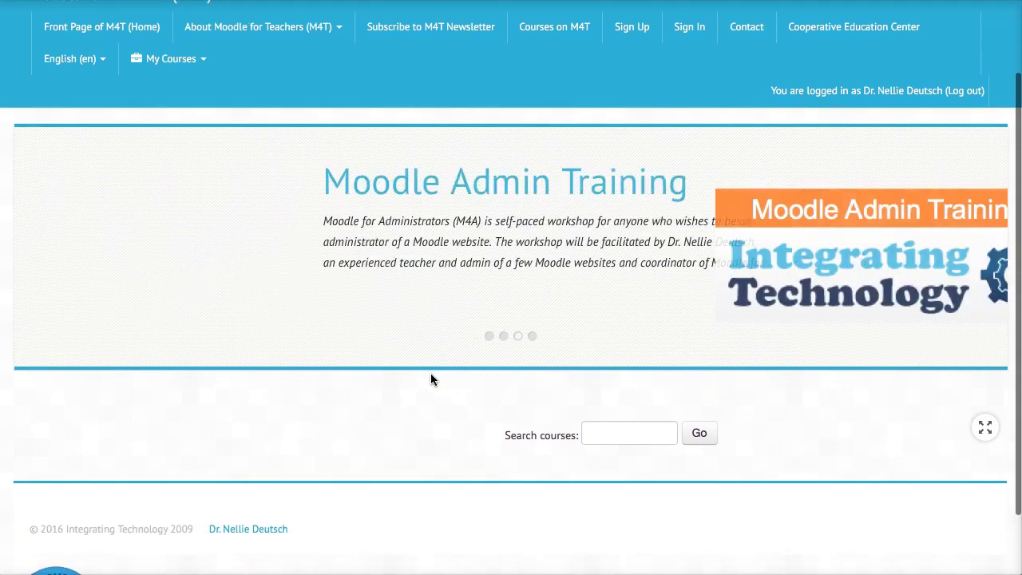
{"action": "scroll", "coordinate": [430, 373], "scroll_direction": "up", "scroll_amount": 2}
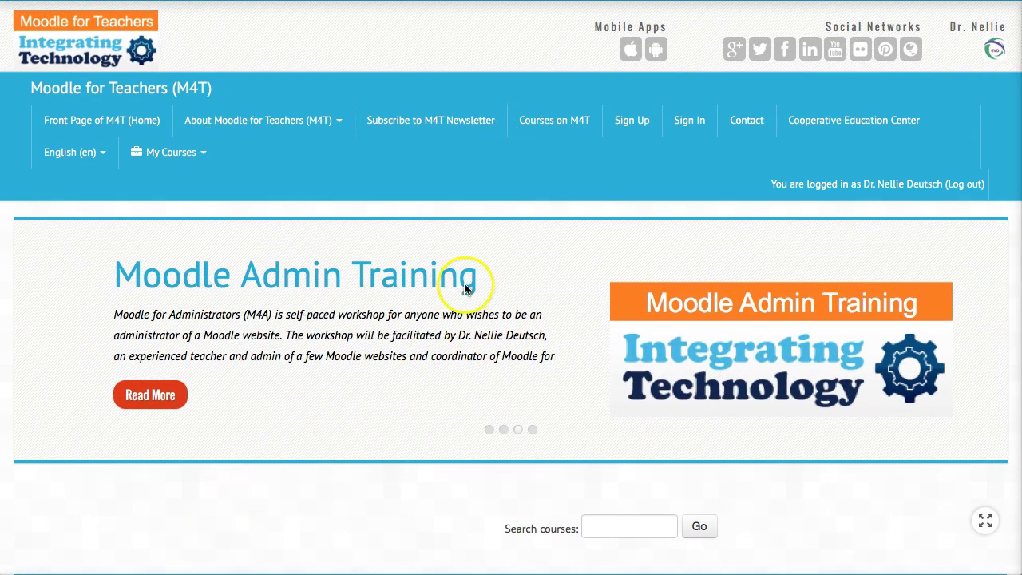
{"action": "left_click_drag", "start_coordinate": [533, 210], "coordinate": [543, 151]}
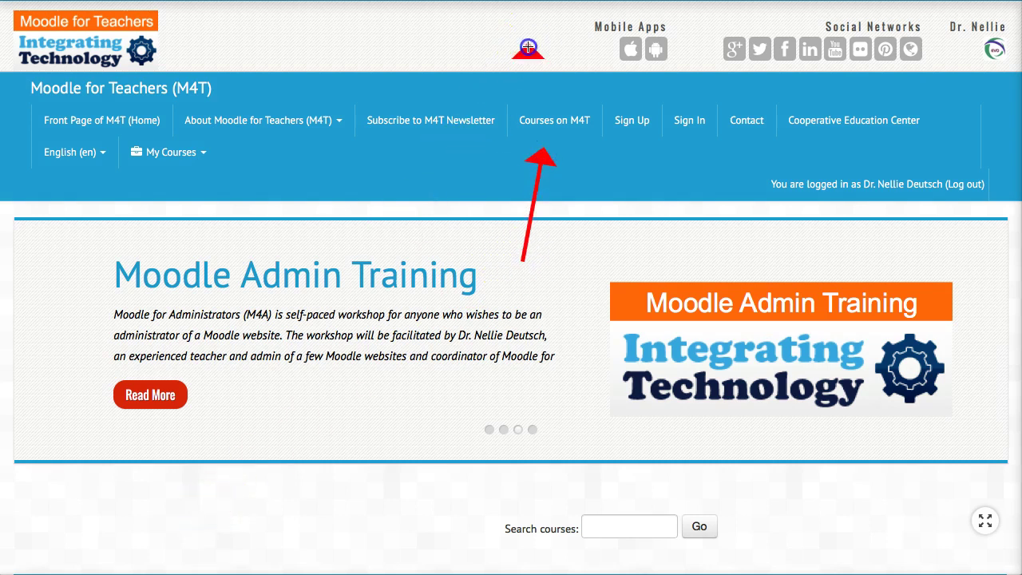
{"action": "left_click_drag", "start_coordinate": [528, 46], "coordinate": [530, 93]}
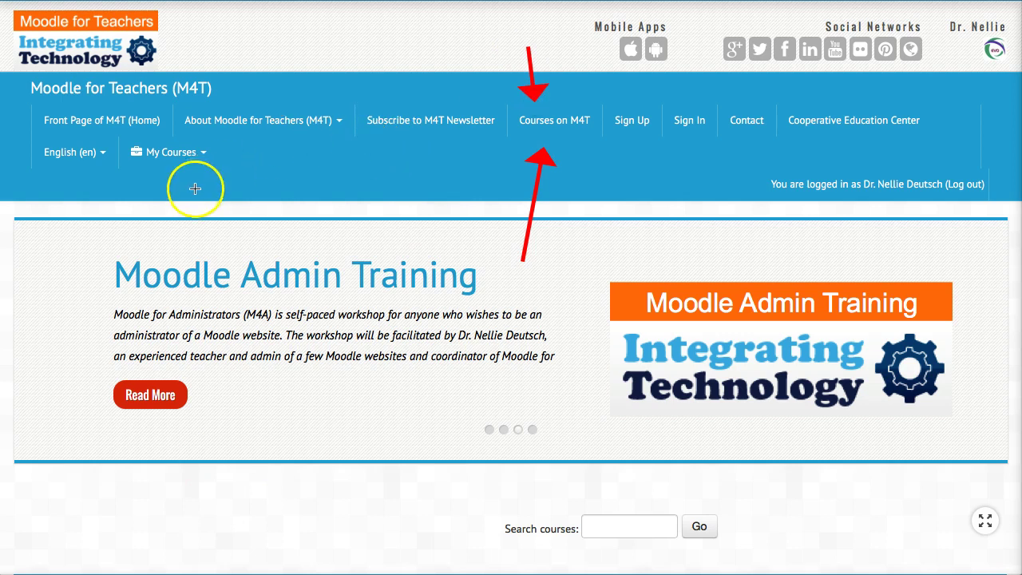
{"action": "left_click_drag", "start_coordinate": [194, 192], "coordinate": [189, 171]}
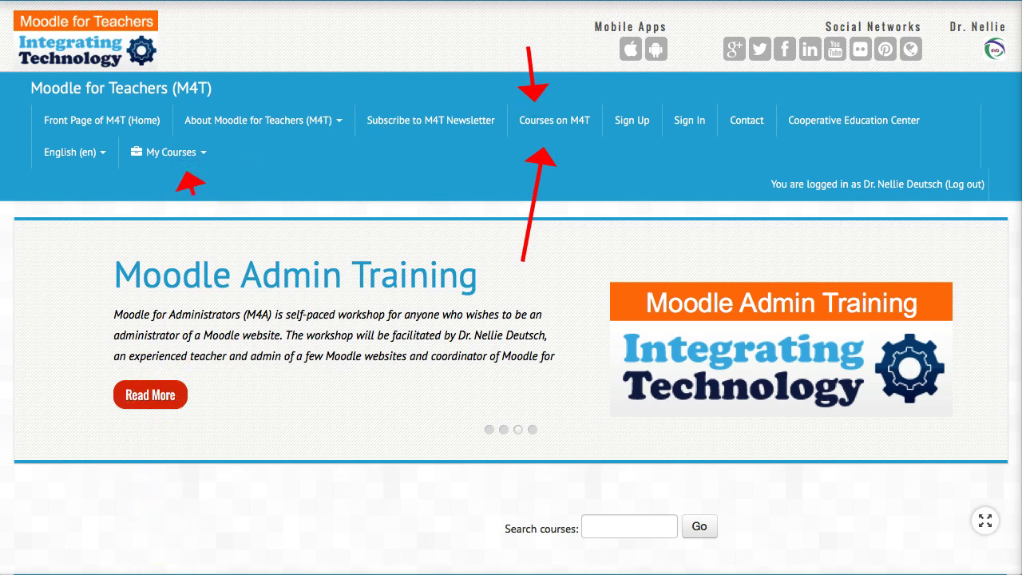
Browse the Courses list and open the TESOL EVO category with its 2015 and 2016 groups.
{"action": "left_click", "coordinate": [561, 122]}
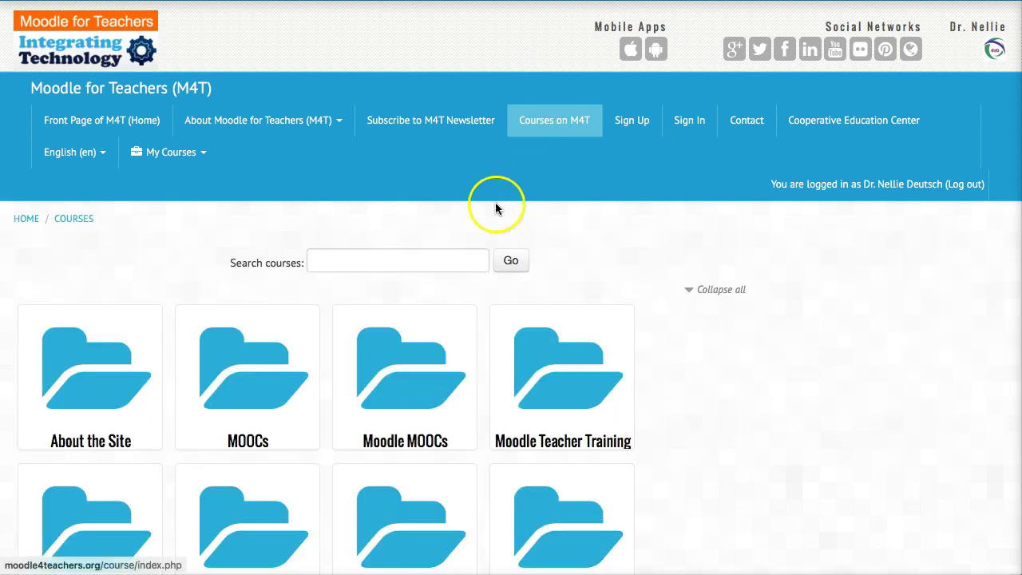
{"action": "scroll", "coordinate": [368, 320], "scroll_direction": "down", "scroll_amount": 3}
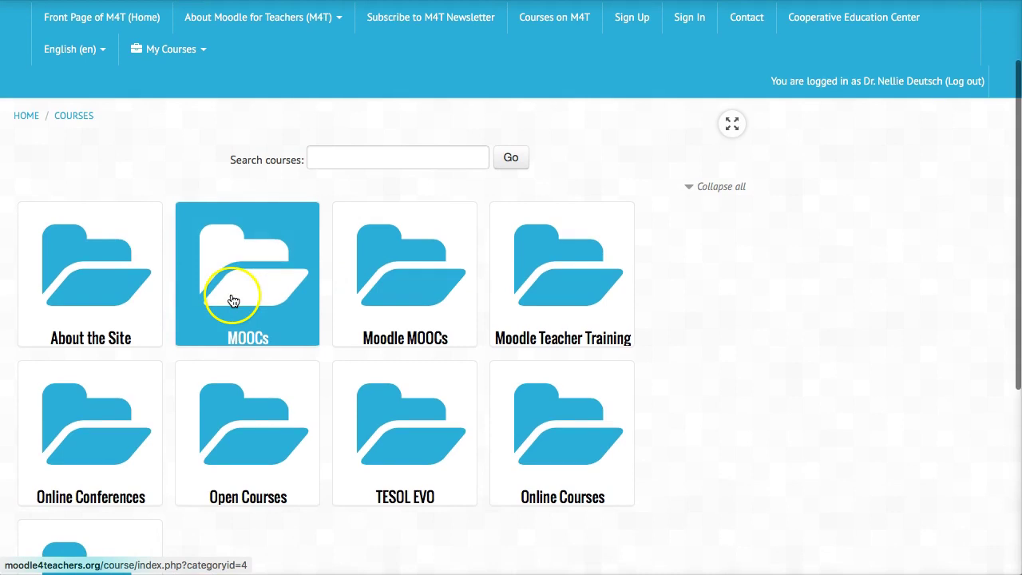
{"action": "scroll", "coordinate": [411, 280], "scroll_direction": "down", "scroll_amount": 1}
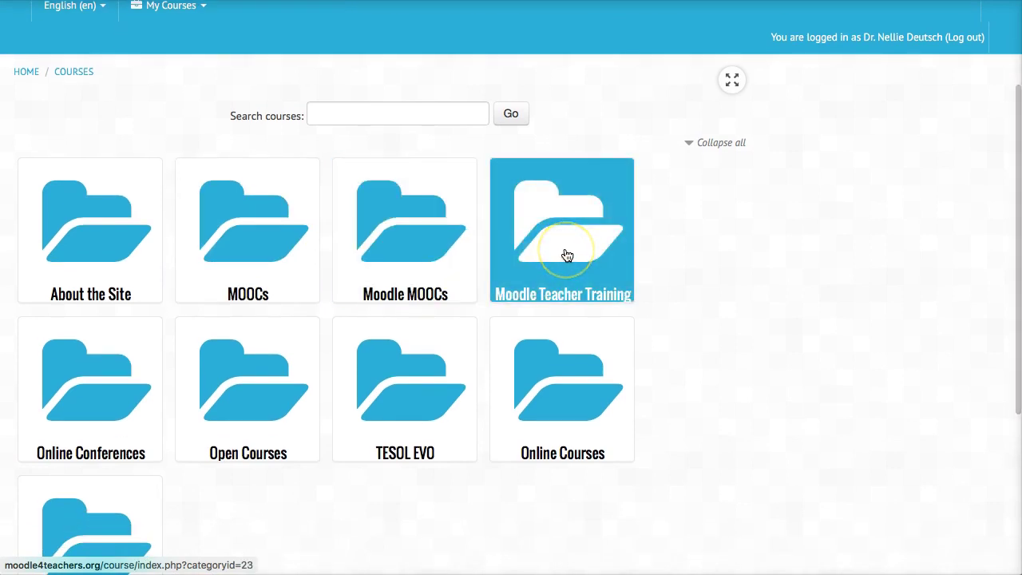
{"action": "scroll", "coordinate": [119, 259], "scroll_direction": "down", "scroll_amount": 2}
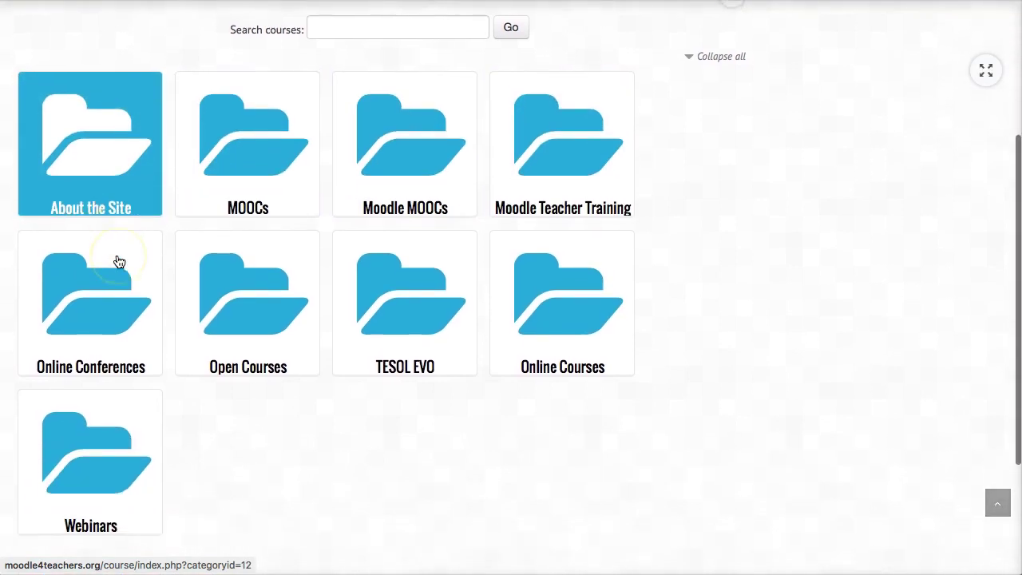
{"action": "scroll", "coordinate": [128, 297], "scroll_direction": "down", "scroll_amount": 1}
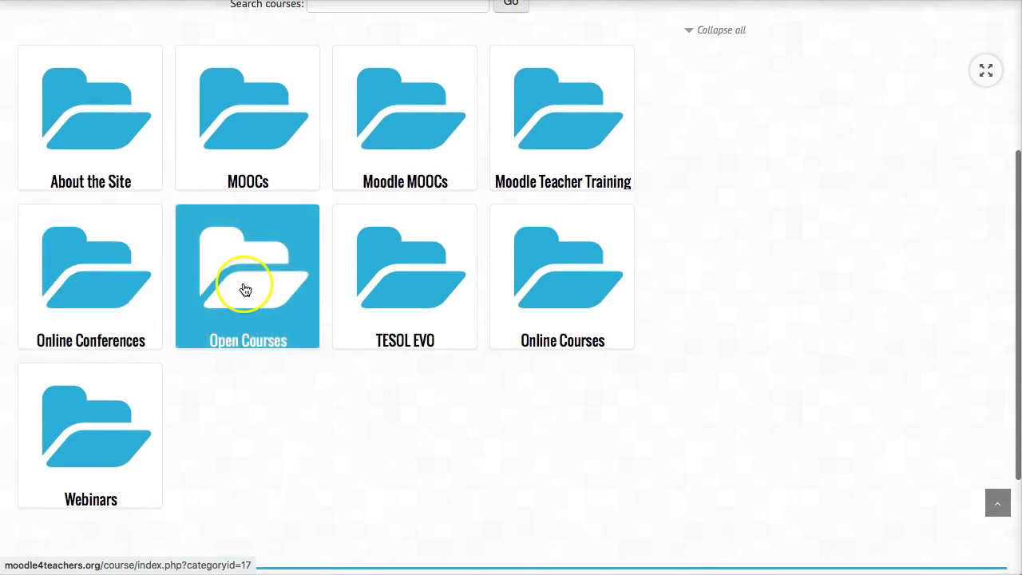
{"action": "scroll", "coordinate": [319, 343], "scroll_direction": "down", "scroll_amount": 1}
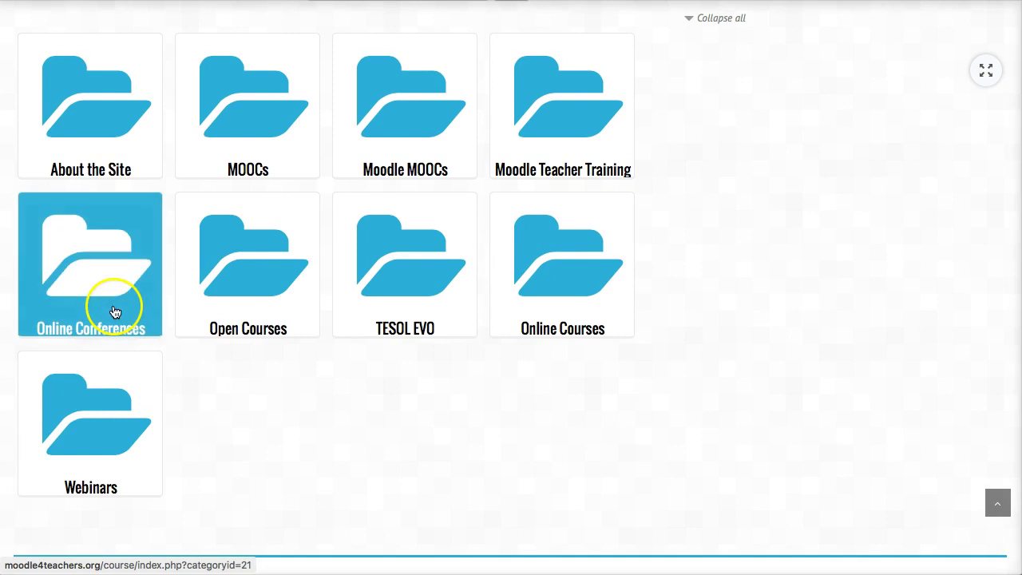
{"action": "scroll", "coordinate": [96, 280], "scroll_direction": "up", "scroll_amount": 1}
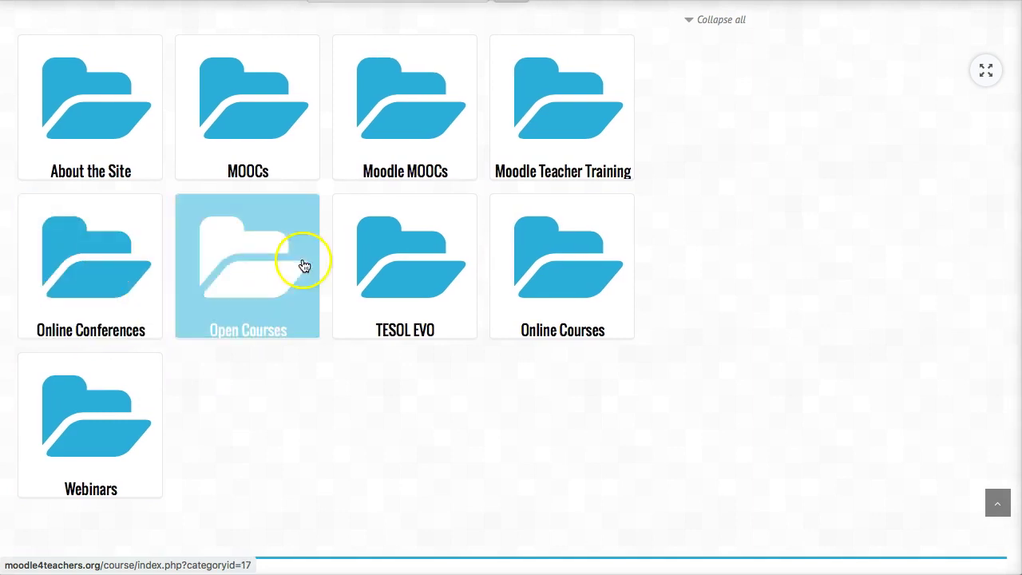
{"action": "left_click", "coordinate": [404, 269]}
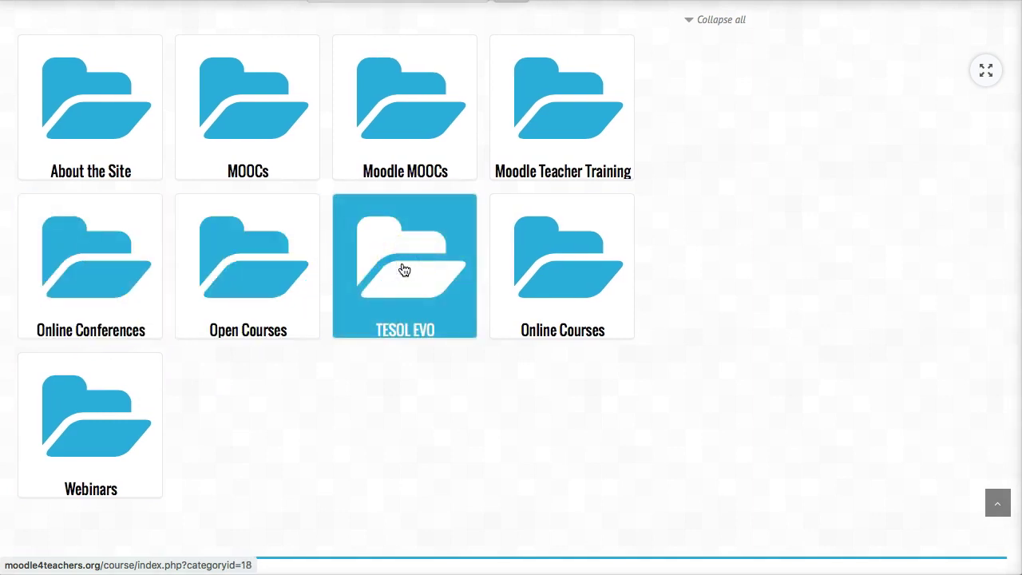
{"action": "scroll", "coordinate": [294, 302], "scroll_direction": "down", "scroll_amount": 3}
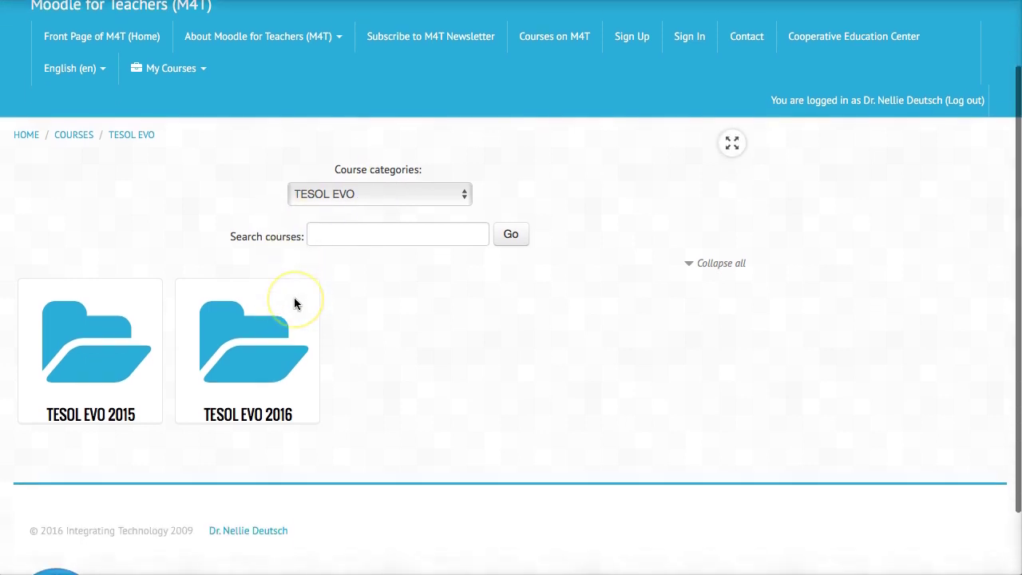
Open TESOL EVO 2016 and scroll its list to Teaching EFL to Young Learners EVO 2016.
{"action": "left_click", "coordinate": [241, 319]}
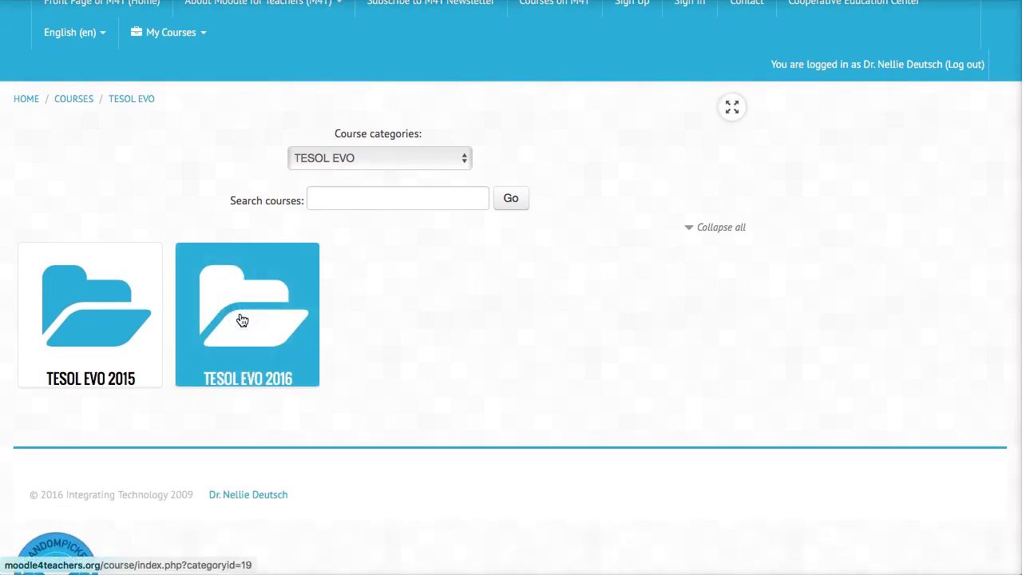
{"action": "scroll", "coordinate": [242, 319], "scroll_direction": "down", "scroll_amount": 1}
{"action": "scroll", "coordinate": [242, 319], "scroll_direction": "down", "scroll_amount": 1}
{"action": "scroll", "coordinate": [242, 320], "scroll_direction": "down", "scroll_amount": 2}
{"action": "scroll", "coordinate": [242, 319], "scroll_direction": "down", "scroll_amount": 5}
{"action": "scroll", "coordinate": [242, 319], "scroll_direction": "down", "scroll_amount": 5}
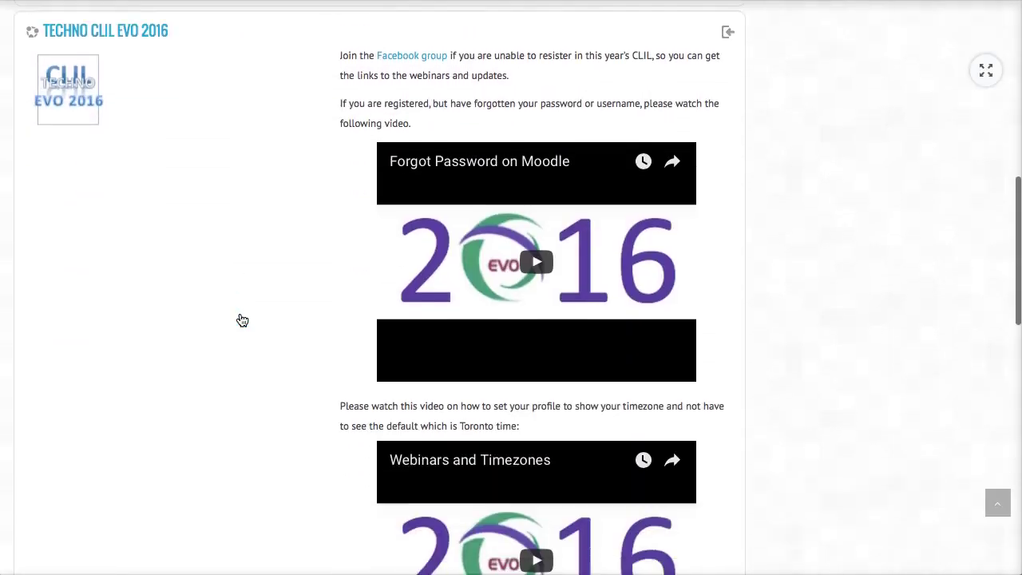
{"action": "scroll", "coordinate": [242, 320], "scroll_direction": "down", "scroll_amount": 3}
{"action": "scroll", "coordinate": [242, 319], "scroll_direction": "down", "scroll_amount": 2}
{"action": "scroll", "coordinate": [242, 320], "scroll_direction": "up", "scroll_amount": 3}
{"action": "scroll", "coordinate": [242, 320], "scroll_direction": "up", "scroll_amount": 4}
{"action": "scroll", "coordinate": [239, 319], "scroll_direction": "up", "scroll_amount": 4}
{"action": "scroll", "coordinate": [240, 319], "scroll_direction": "up", "scroll_amount": 2}
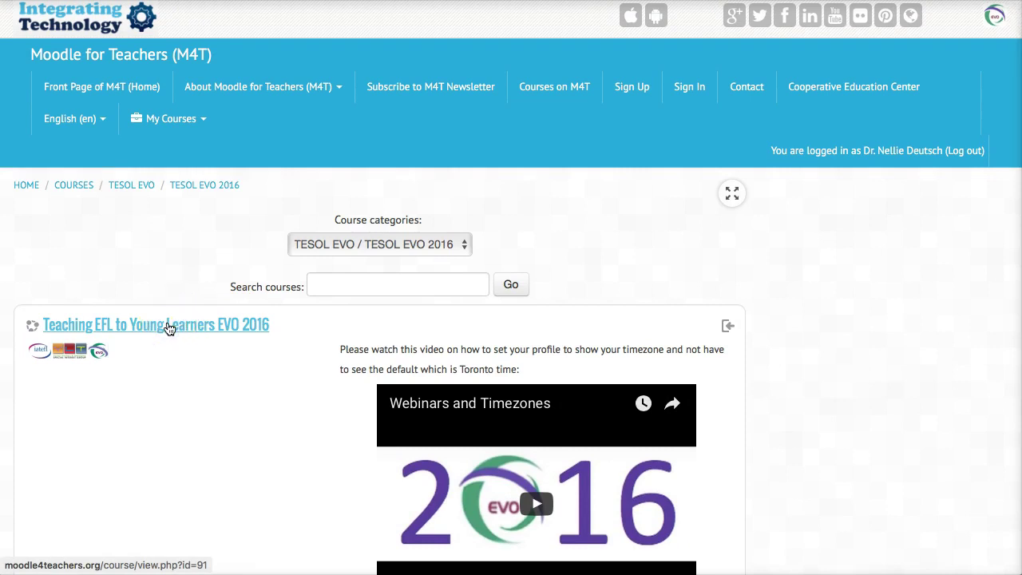
{"action": "scroll", "coordinate": [199, 327], "scroll_direction": "down", "scroll_amount": 1}
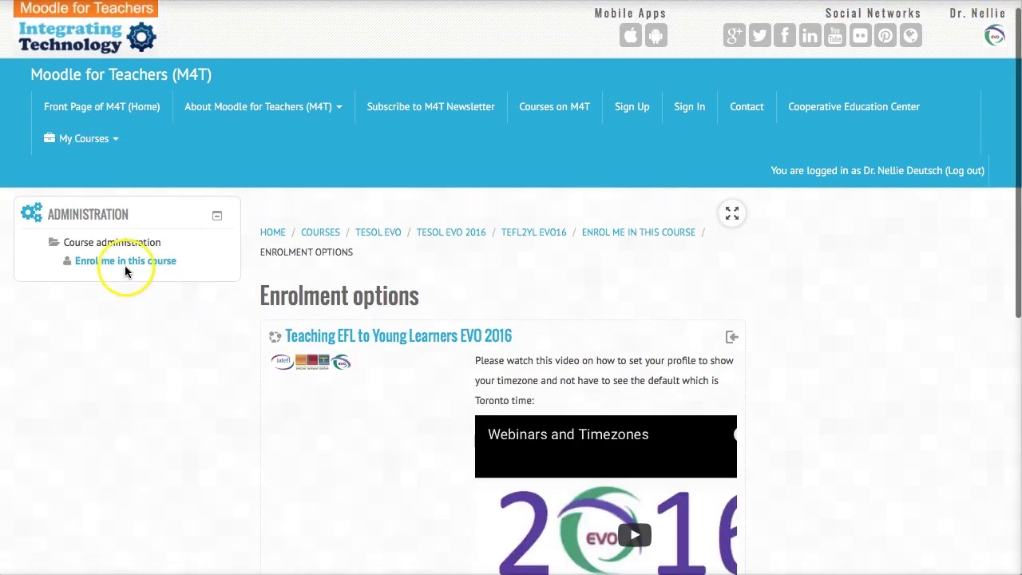
Open that course's Self enrolment options and enrol as a student with Enrol me.
{"action": "left_click", "coordinate": [125, 266]}
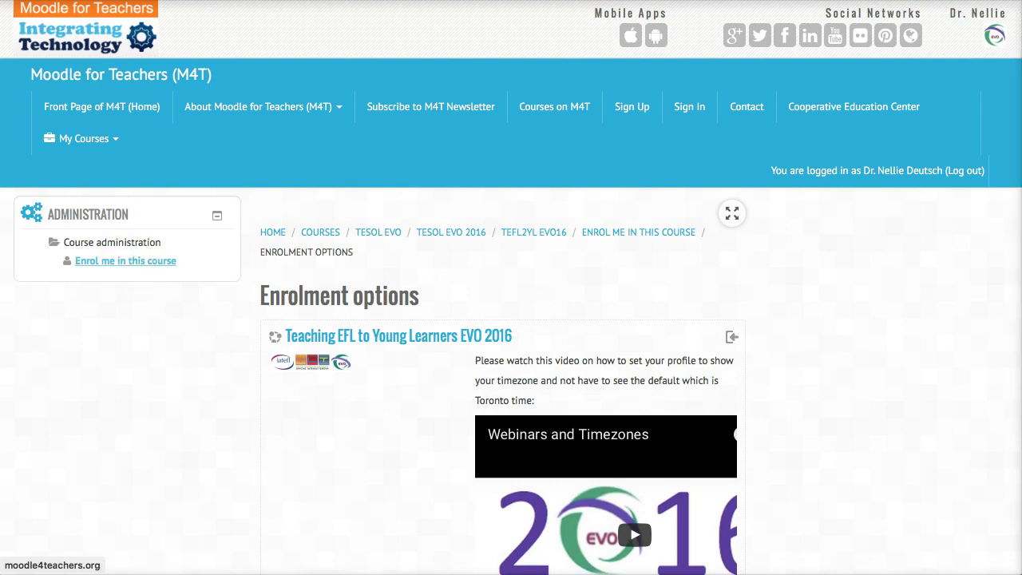
{"action": "scroll", "coordinate": [312, 226], "scroll_direction": "down", "scroll_amount": 3}
{"action": "scroll", "coordinate": [312, 226], "scroll_direction": "down", "scroll_amount": 3}
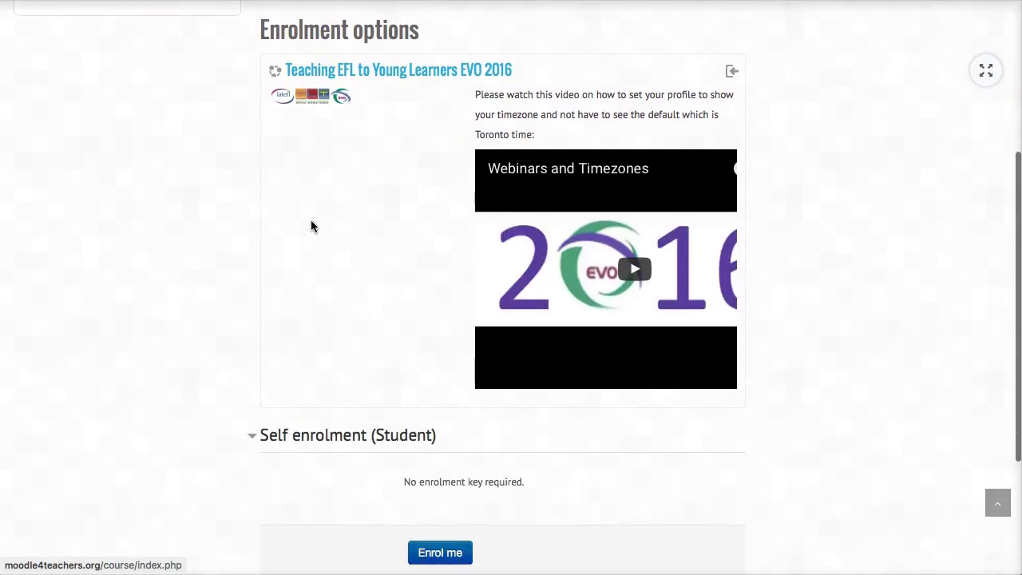
{"action": "scroll", "coordinate": [360, 301], "scroll_direction": "down", "scroll_amount": 3}
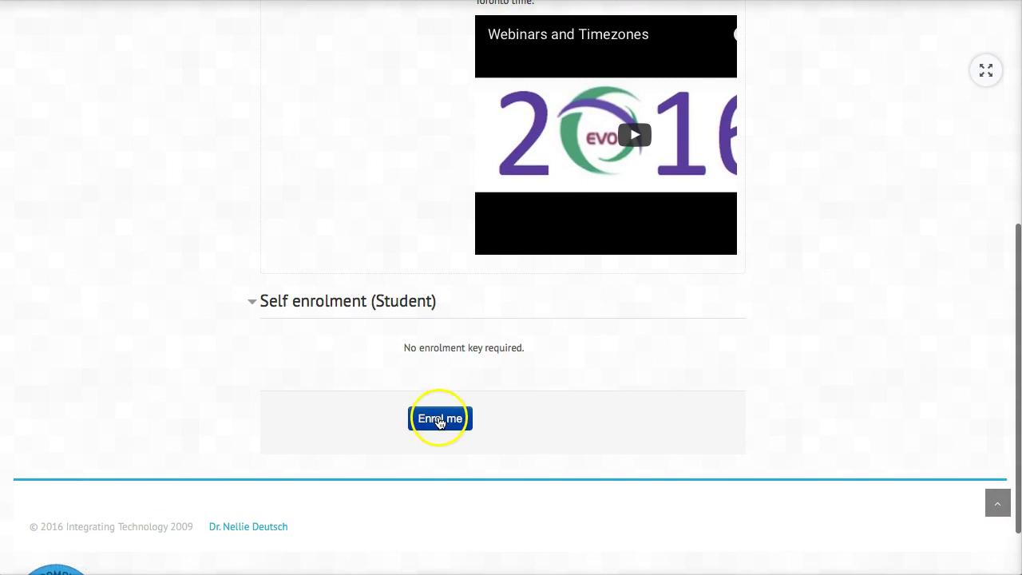
{"action": "scroll", "coordinate": [389, 368], "scroll_direction": "up", "scroll_amount": 2}
{"action": "scroll", "coordinate": [390, 366], "scroll_direction": "up", "scroll_amount": 2}
{"action": "scroll", "coordinate": [396, 336], "scroll_direction": "up", "scroll_amount": 3}
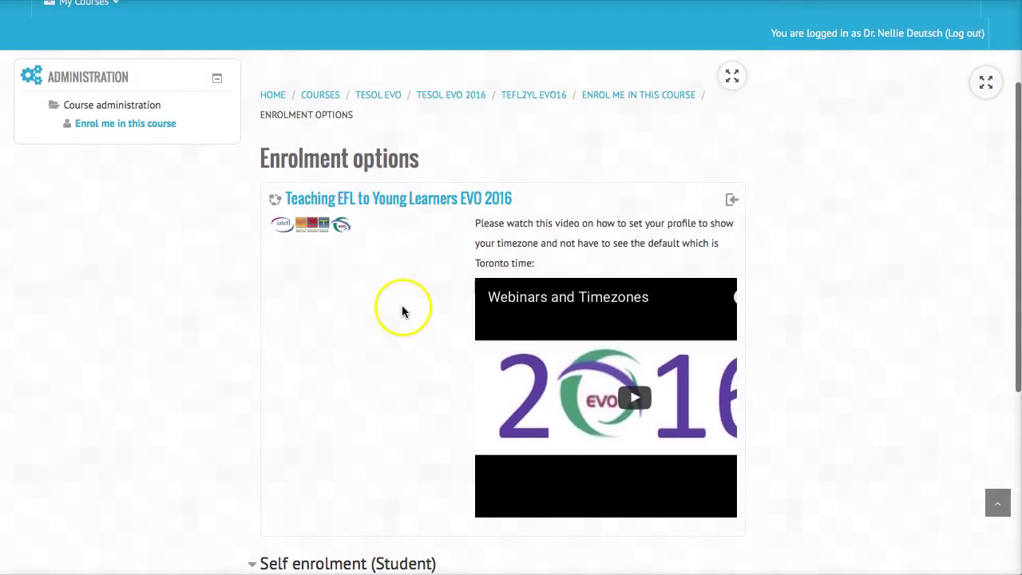
{"action": "scroll", "coordinate": [403, 309], "scroll_direction": "down", "scroll_amount": 2}
{"action": "scroll", "coordinate": [402, 311], "scroll_direction": "down", "scroll_amount": 3}
{"action": "left_click", "coordinate": [435, 462]}
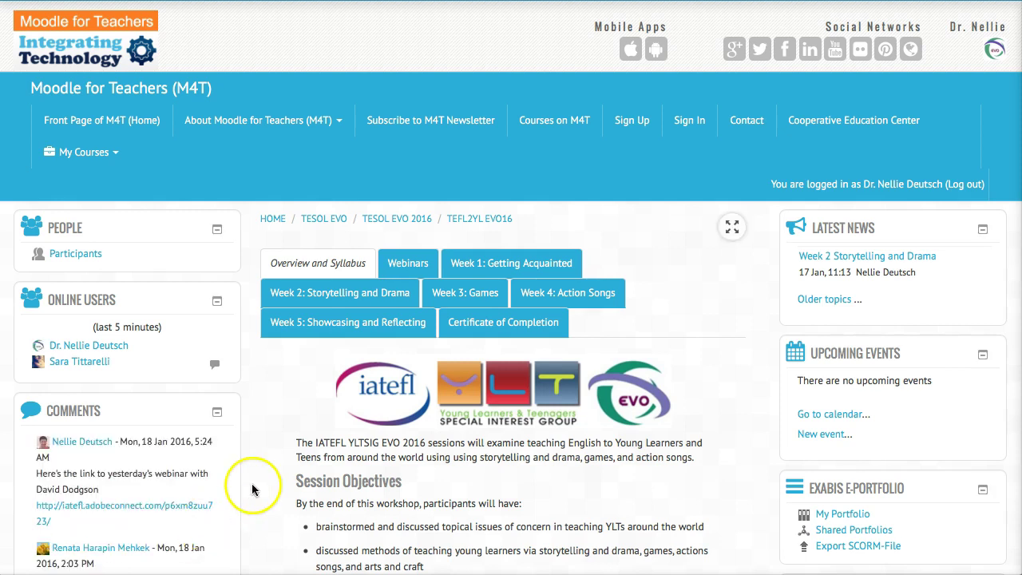
Scroll through the course's Overview and Syllabus, then return to the page top.
{"action": "scroll", "coordinate": [252, 489], "scroll_direction": "down", "scroll_amount": 5}
{"action": "scroll", "coordinate": [360, 375], "scroll_direction": "up", "scroll_amount": 4}
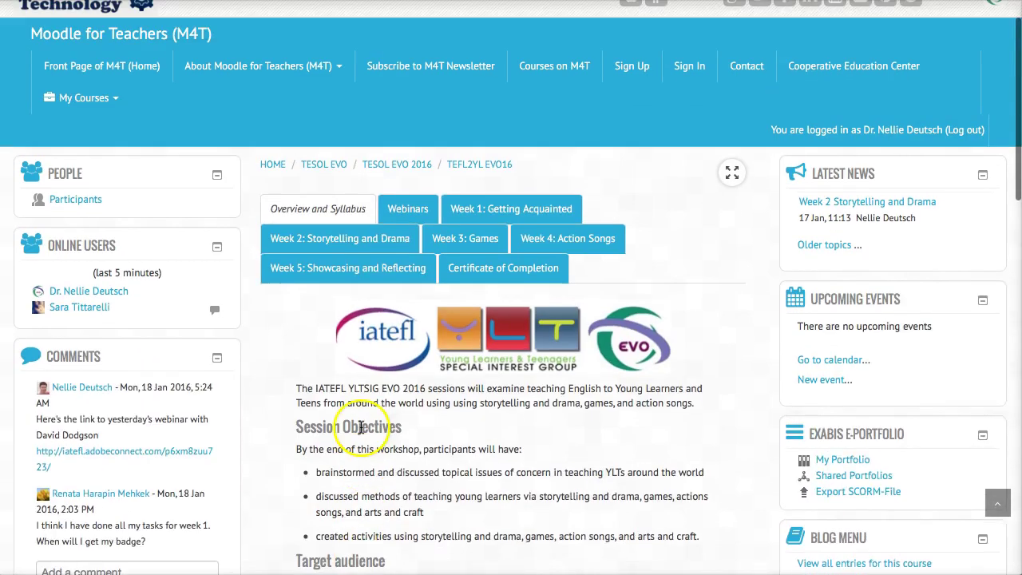
{"action": "scroll", "coordinate": [362, 399], "scroll_direction": "up", "scroll_amount": 1}
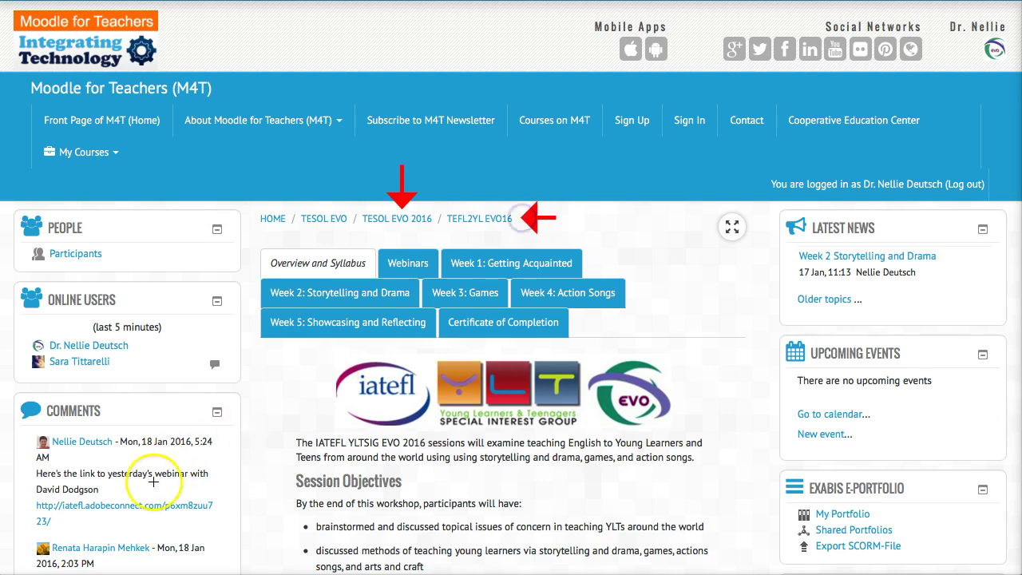
Return to the TESOL EVO 2016 course list and scroll to TECHNO CLIL EVO 2016.
{"action": "left_click", "coordinate": [374, 225]}
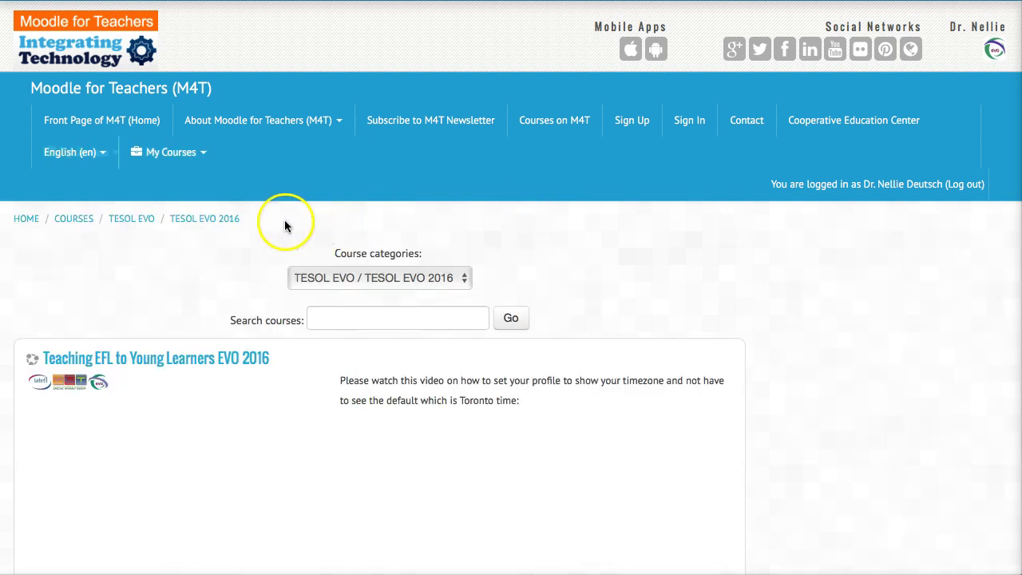
{"action": "scroll", "coordinate": [329, 378], "scroll_direction": "down", "scroll_amount": 5}
{"action": "scroll", "coordinate": [329, 378], "scroll_direction": "down", "scroll_amount": 3}
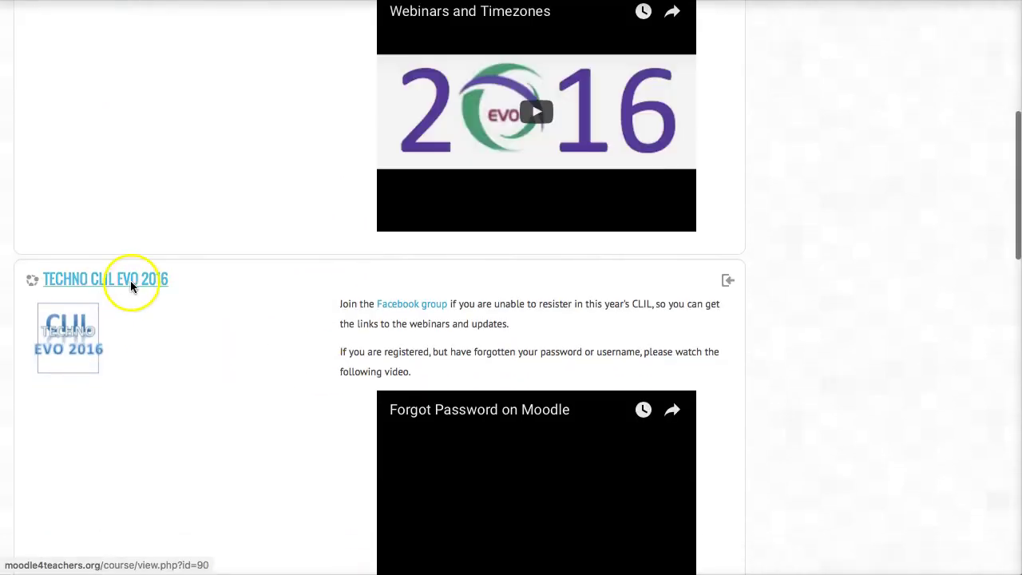
{"action": "scroll", "coordinate": [120, 239], "scroll_direction": "down", "scroll_amount": 1}
{"action": "scroll", "coordinate": [96, 260], "scroll_direction": "down", "scroll_amount": 1}
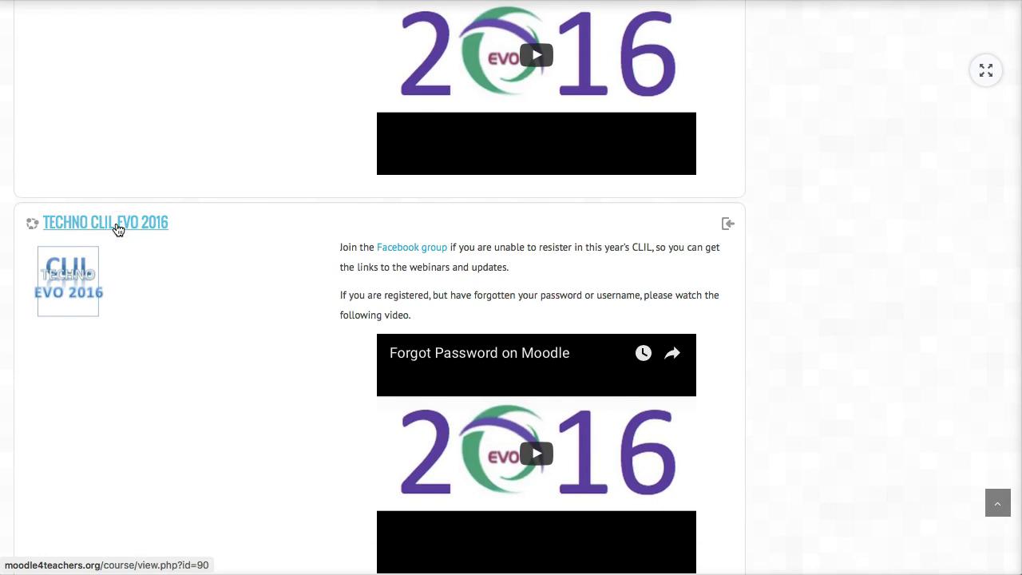
Open TECHNO CLIL EVO 2016 and review its keyless self-enrolment option.
{"action": "left_click", "coordinate": [117, 229]}
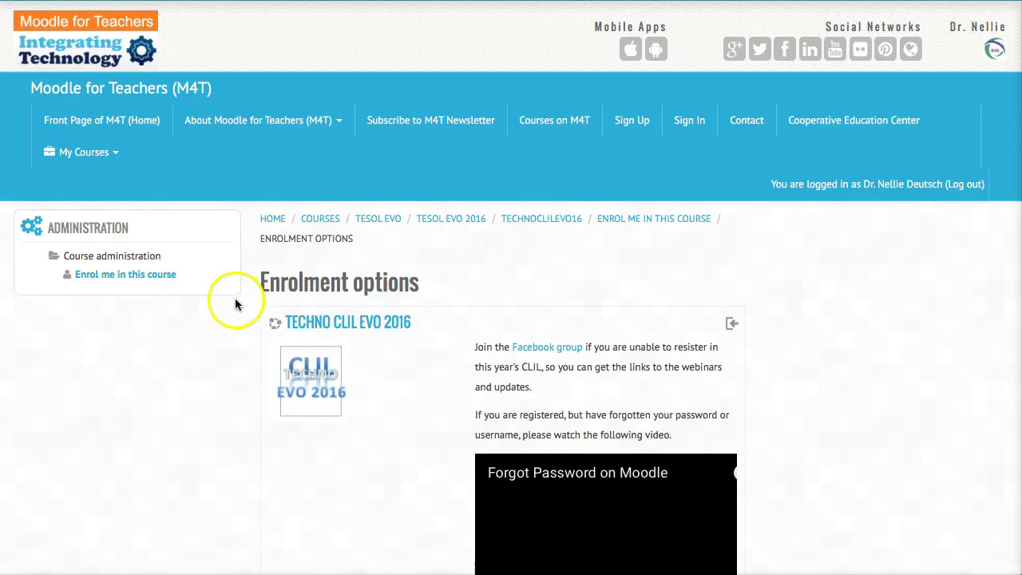
{"action": "scroll", "coordinate": [352, 343], "scroll_direction": "down", "scroll_amount": 3}
{"action": "scroll", "coordinate": [351, 342], "scroll_direction": "down", "scroll_amount": 8}
{"action": "scroll", "coordinate": [352, 342], "scroll_direction": "down", "scroll_amount": 6}
{"action": "scroll", "coordinate": [352, 342], "scroll_direction": "down", "scroll_amount": 1}
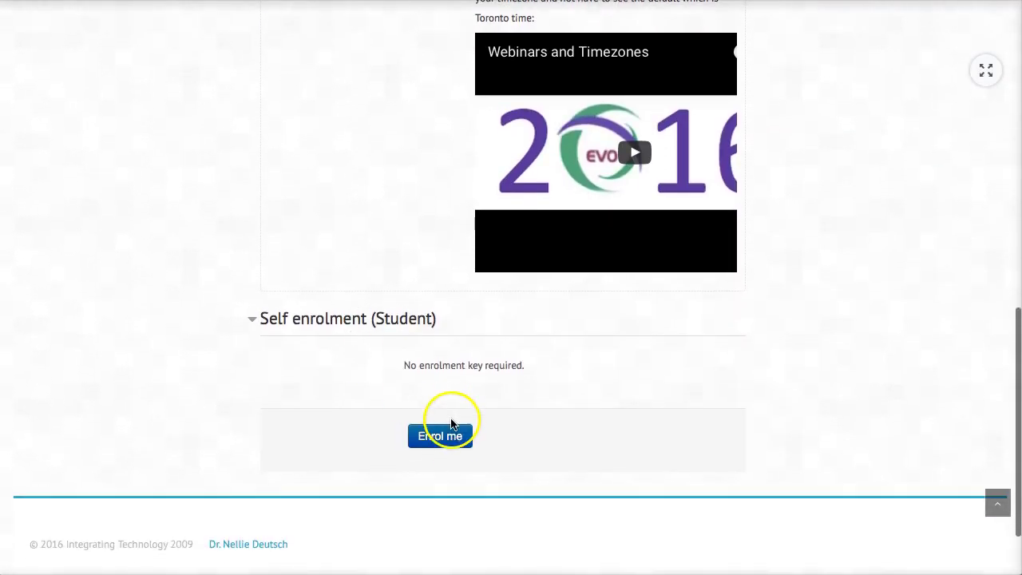
{"action": "scroll", "coordinate": [452, 438], "scroll_direction": "up", "scroll_amount": 4}
{"action": "scroll", "coordinate": [330, 360], "scroll_direction": "up", "scroll_amount": 3}
{"action": "scroll", "coordinate": [331, 360], "scroll_direction": "up", "scroll_amount": 3}
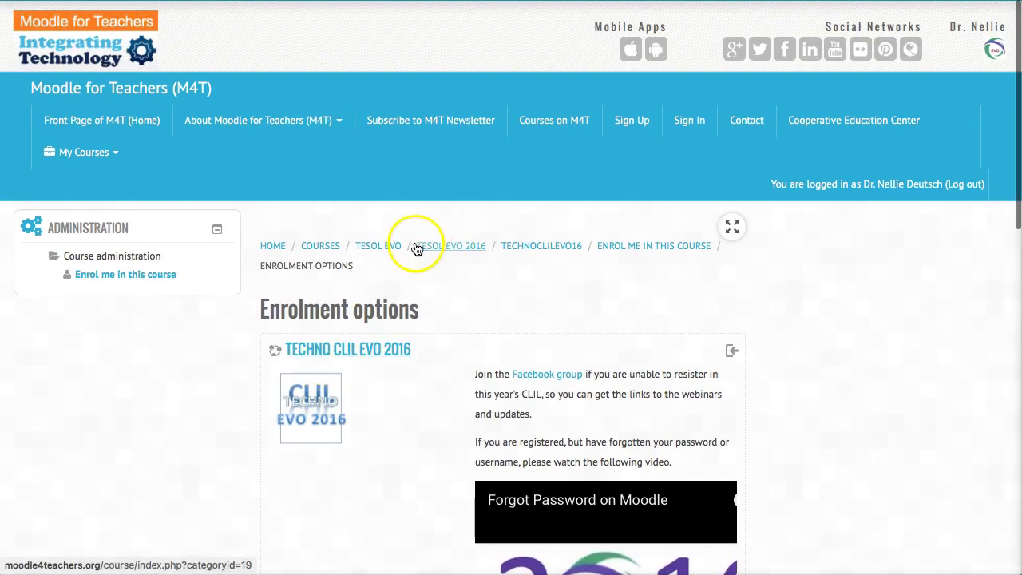
From the TESOL EVO 2016 list, self-enrol in the Moodle for Teachers EVO 2016 course.
{"action": "left_click", "coordinate": [460, 251]}
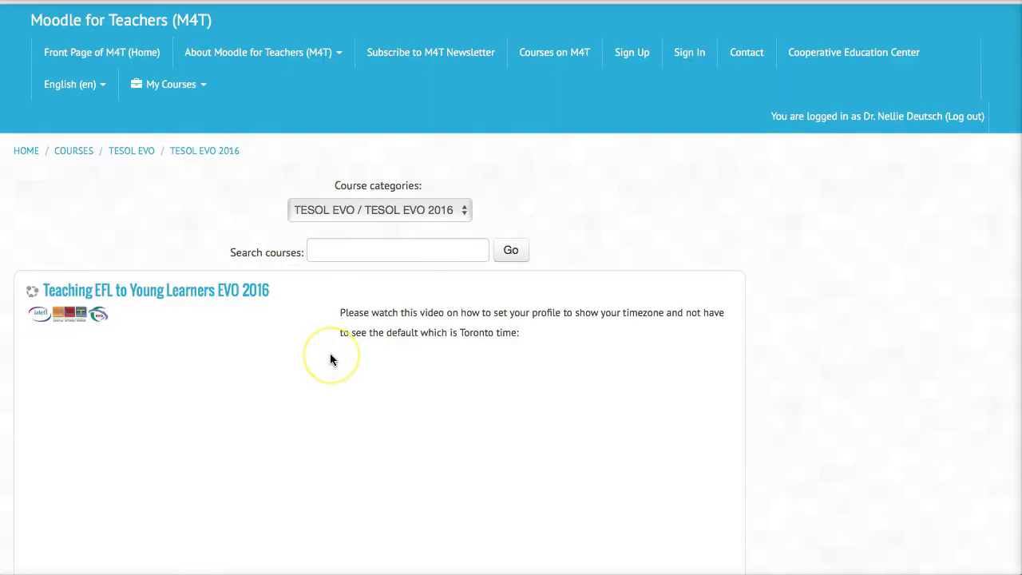
{"action": "scroll", "coordinate": [330, 355], "scroll_direction": "down", "scroll_amount": 4}
{"action": "scroll", "coordinate": [330, 355], "scroll_direction": "down", "scroll_amount": 4}
{"action": "scroll", "coordinate": [331, 355], "scroll_direction": "down", "scroll_amount": 2}
{"action": "scroll", "coordinate": [331, 355], "scroll_direction": "down", "scroll_amount": 3}
{"action": "scroll", "coordinate": [330, 360], "scroll_direction": "down", "scroll_amount": 2}
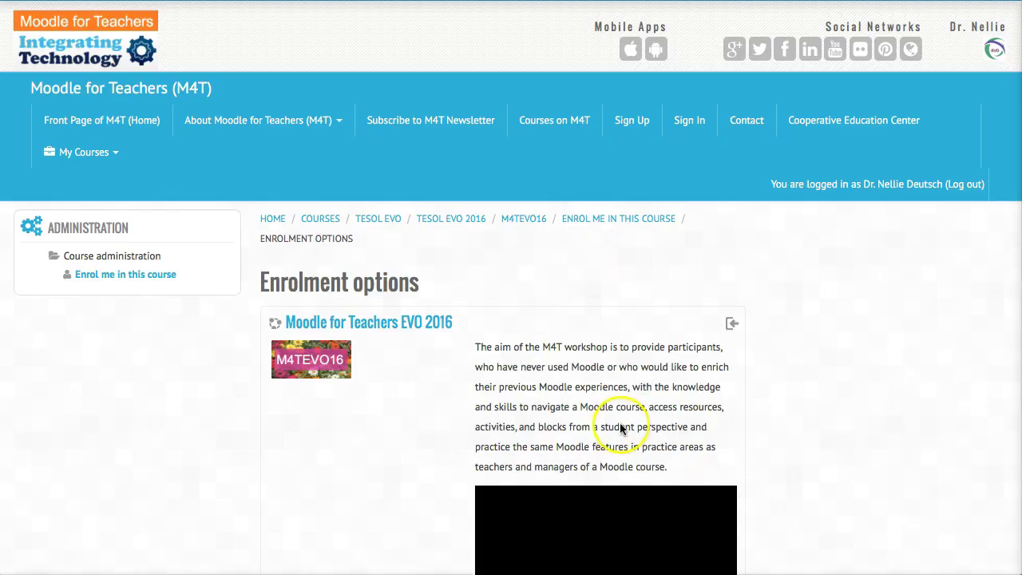
{"action": "scroll", "coordinate": [490, 345], "scroll_direction": "down", "scroll_amount": 5}
{"action": "scroll", "coordinate": [491, 351], "scroll_direction": "down", "scroll_amount": 1}
{"action": "left_click", "coordinate": [459, 352]}
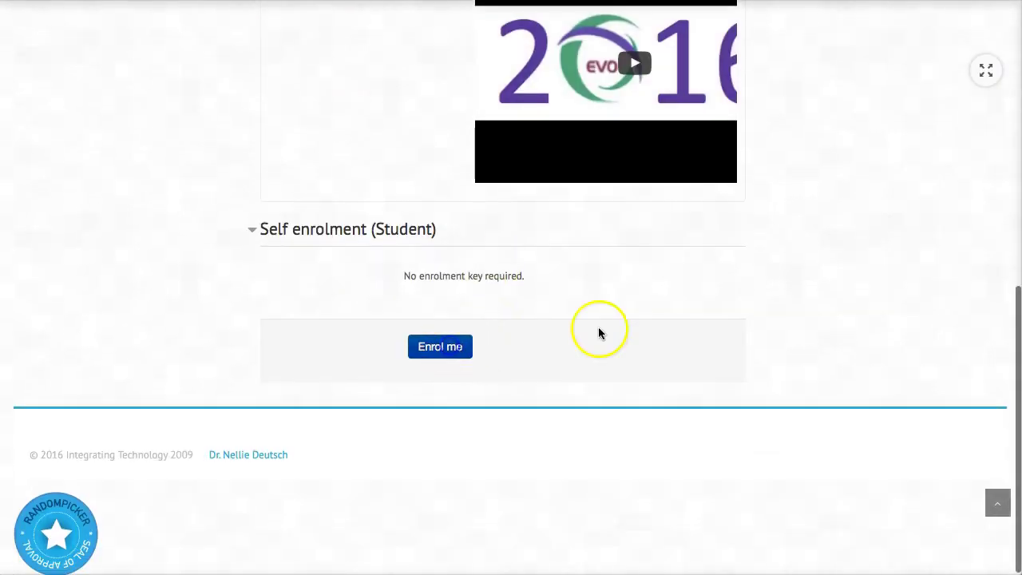
Use the breadcrumb to reach the M4TEVO16 course overview page.
{"action": "scroll", "coordinate": [827, 302], "scroll_direction": "up", "scroll_amount": 2}
{"action": "scroll", "coordinate": [826, 302], "scroll_direction": "up", "scroll_amount": 3}
{"action": "scroll", "coordinate": [826, 302], "scroll_direction": "up", "scroll_amount": 4}
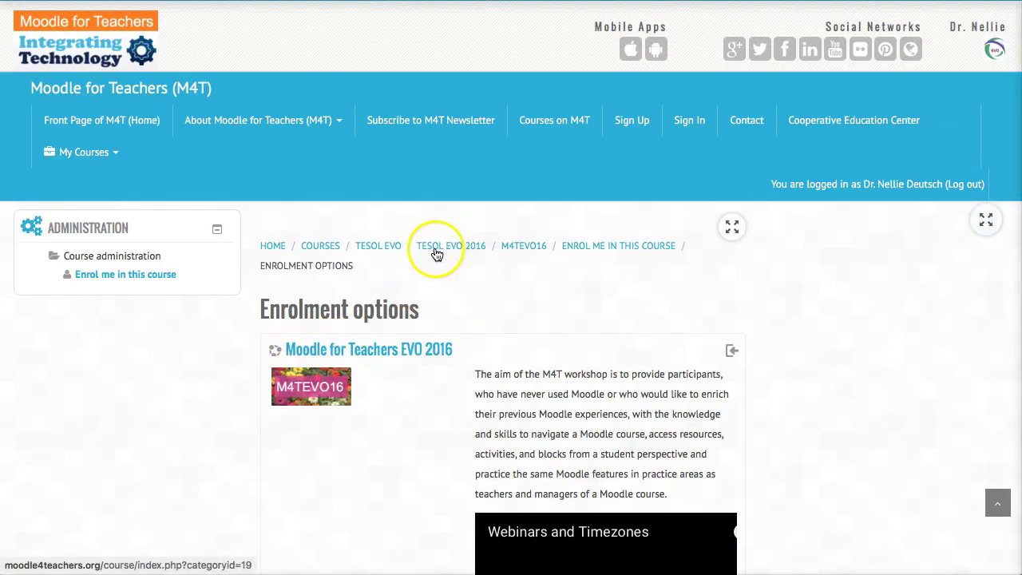
{"action": "left_click", "coordinate": [441, 250]}
{"action": "scroll", "coordinate": [454, 235], "scroll_direction": "down", "scroll_amount": 10}
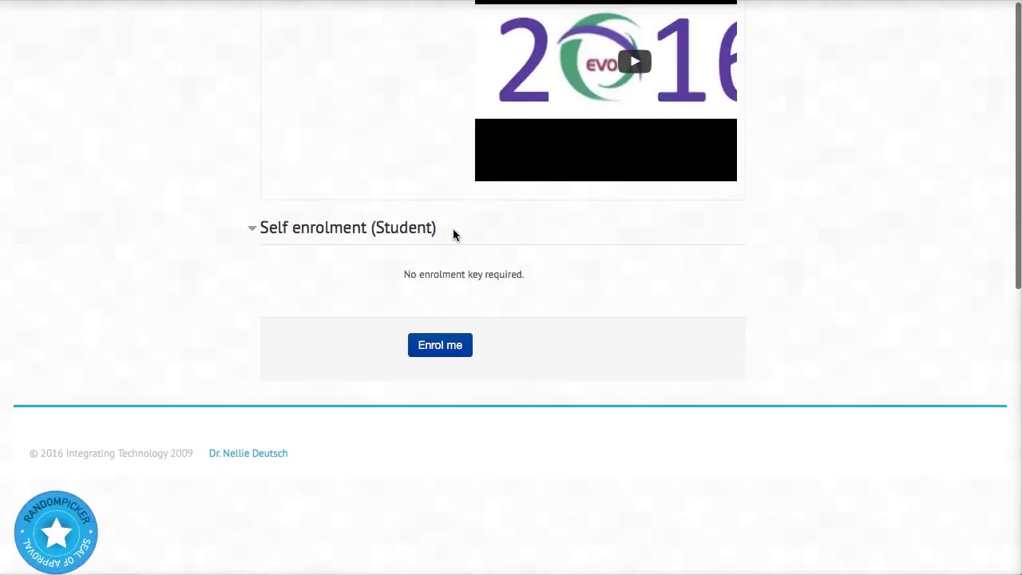
{"action": "scroll", "coordinate": [447, 352], "scroll_direction": "up", "scroll_amount": 5}
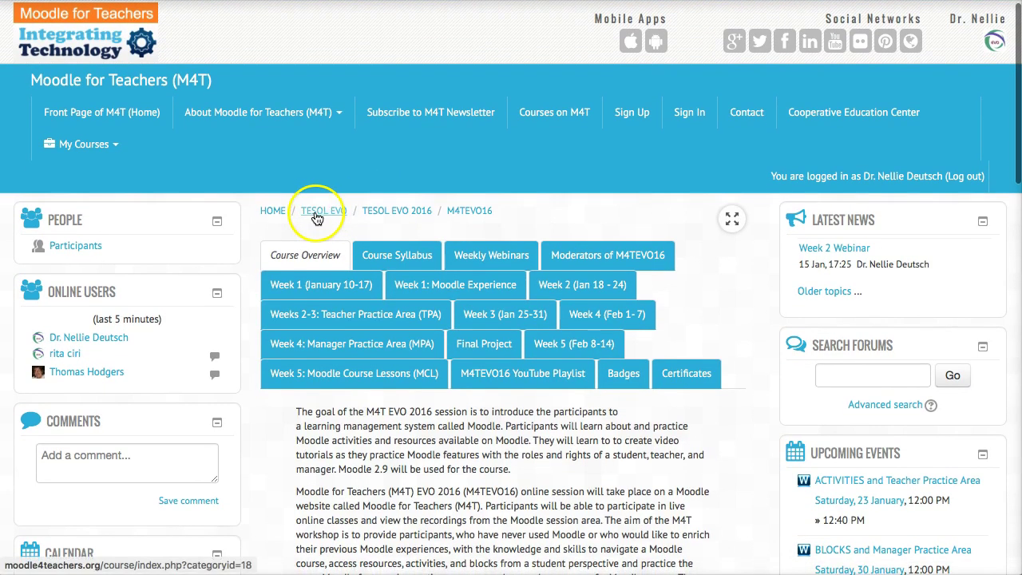
Go back up to the TESOL EVO category and scroll down its page.
{"action": "left_click", "coordinate": [322, 213]}
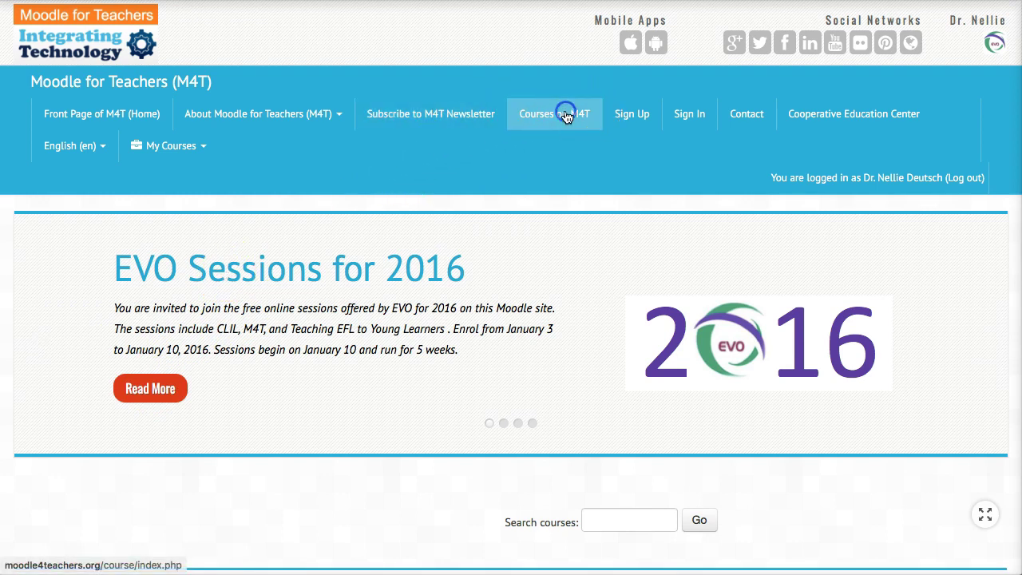
{"action": "scroll", "coordinate": [405, 345], "scroll_direction": "down", "scroll_amount": 1}
{"action": "scroll", "coordinate": [405, 344], "scroll_direction": "down", "scroll_amount": 1}
{"action": "scroll", "coordinate": [405, 348], "scroll_direction": "down", "scroll_amount": 1}
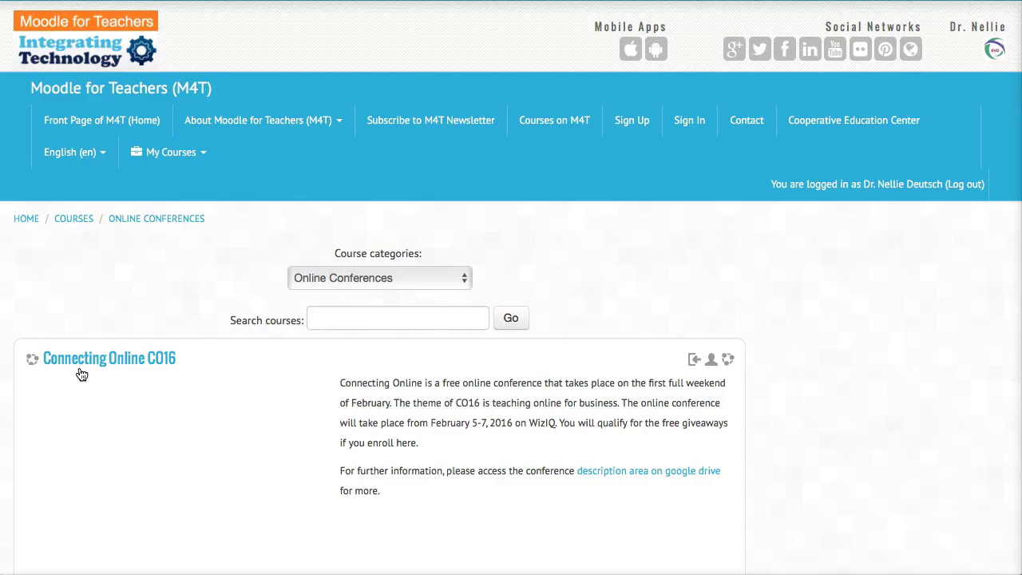
{"action": "scroll", "coordinate": [80, 372], "scroll_direction": "down", "scroll_amount": 2}
Open the Online Conferences category and scroll through its Connecting Online CO16 listing.
{"action": "double_click", "coordinate": [102, 320]}
{"action": "scroll", "coordinate": [106, 320], "scroll_direction": "down", "scroll_amount": 4}
{"action": "scroll", "coordinate": [107, 318], "scroll_direction": "down", "scroll_amount": 2}
{"action": "scroll", "coordinate": [107, 318], "scroll_direction": "down", "scroll_amount": 5}
{"action": "scroll", "coordinate": [107, 319], "scroll_direction": "down", "scroll_amount": 3}
{"action": "scroll", "coordinate": [119, 320], "scroll_direction": "up", "scroll_amount": 4}
{"action": "scroll", "coordinate": [338, 330], "scroll_direction": "up", "scroll_amount": 5}
{"action": "scroll", "coordinate": [119, 332], "scroll_direction": "up", "scroll_amount": 3}
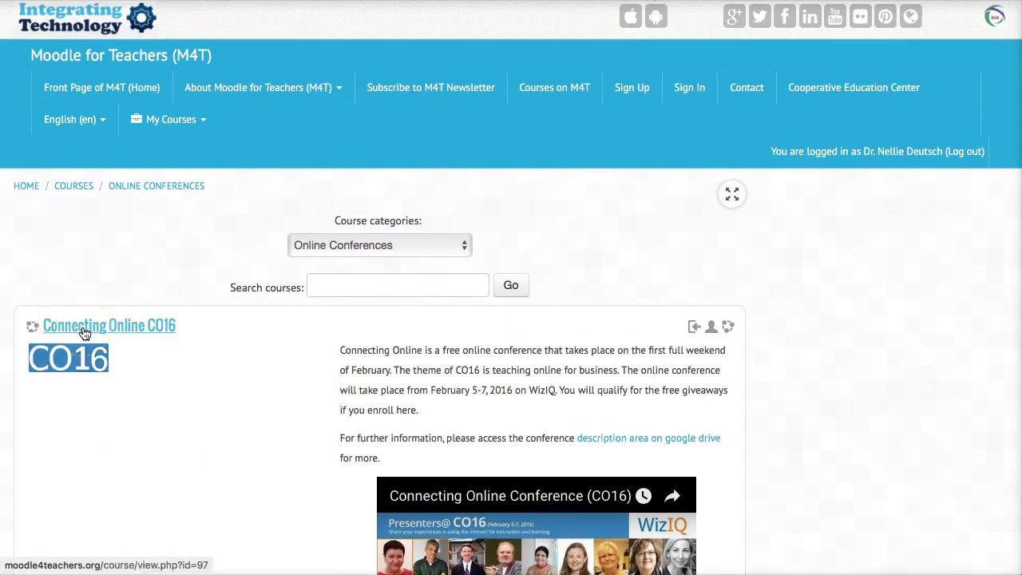
Open the Connecting Online CO16 course and scroll its About page.
{"action": "left_click", "coordinate": [136, 330]}
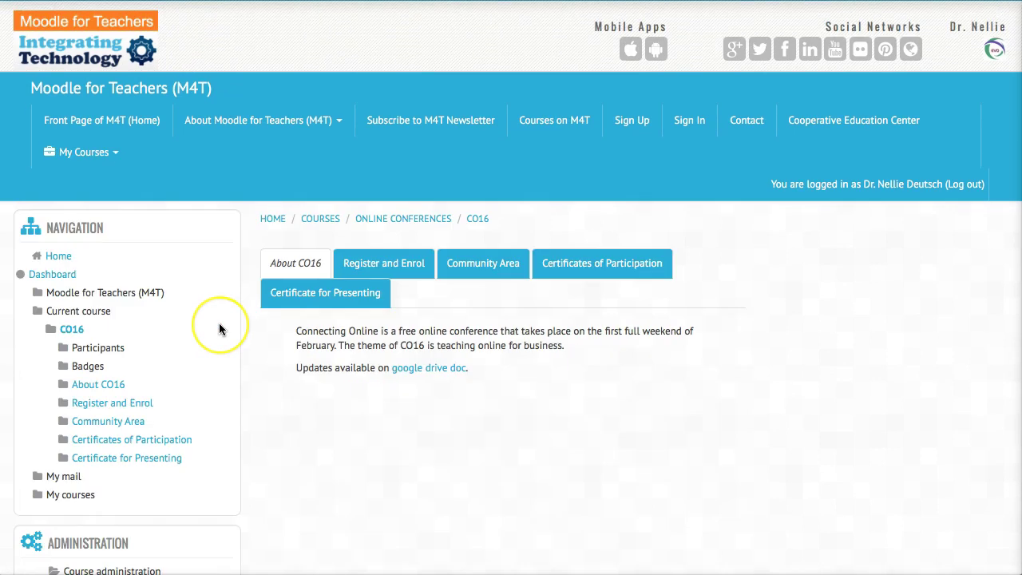
{"action": "scroll", "coordinate": [219, 325], "scroll_direction": "down", "scroll_amount": 1}
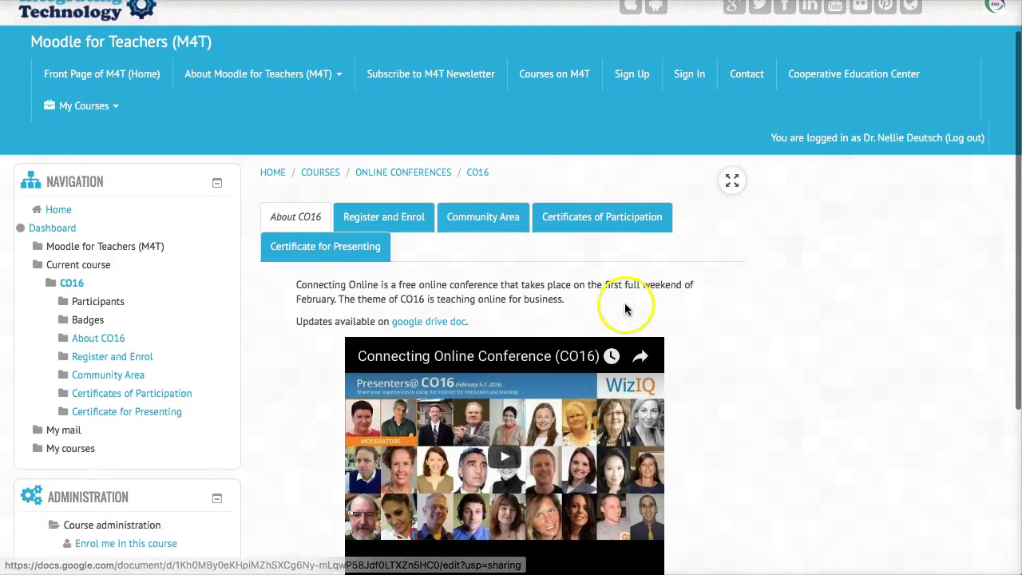
{"action": "scroll", "coordinate": [449, 325], "scroll_direction": "down", "scroll_amount": 1}
{"action": "scroll", "coordinate": [449, 327], "scroll_direction": "down", "scroll_amount": 1}
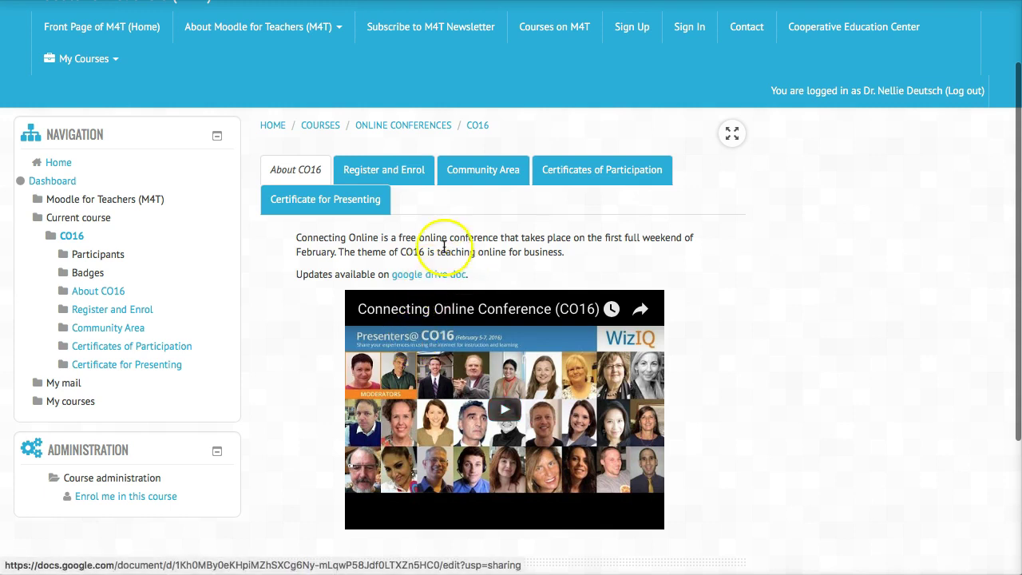
Review the registration form in the CO16 Register and Enrol section.
{"action": "left_click", "coordinate": [376, 174]}
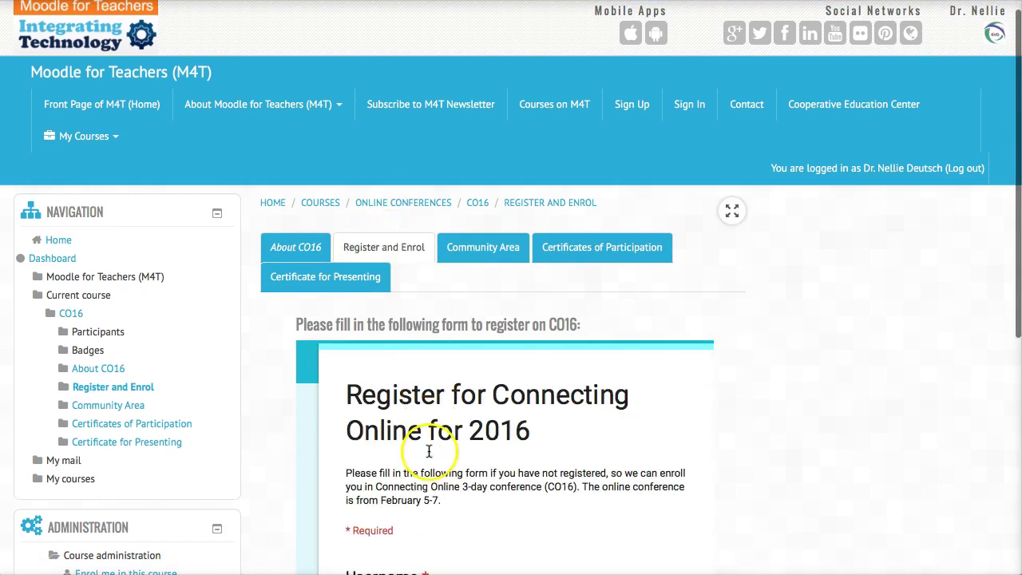
{"action": "scroll", "coordinate": [244, 463], "scroll_direction": "down", "scroll_amount": 1}
{"action": "scroll", "coordinate": [244, 461], "scroll_direction": "down", "scroll_amount": 2}
{"action": "scroll", "coordinate": [243, 460], "scroll_direction": "up", "scroll_amount": 3}
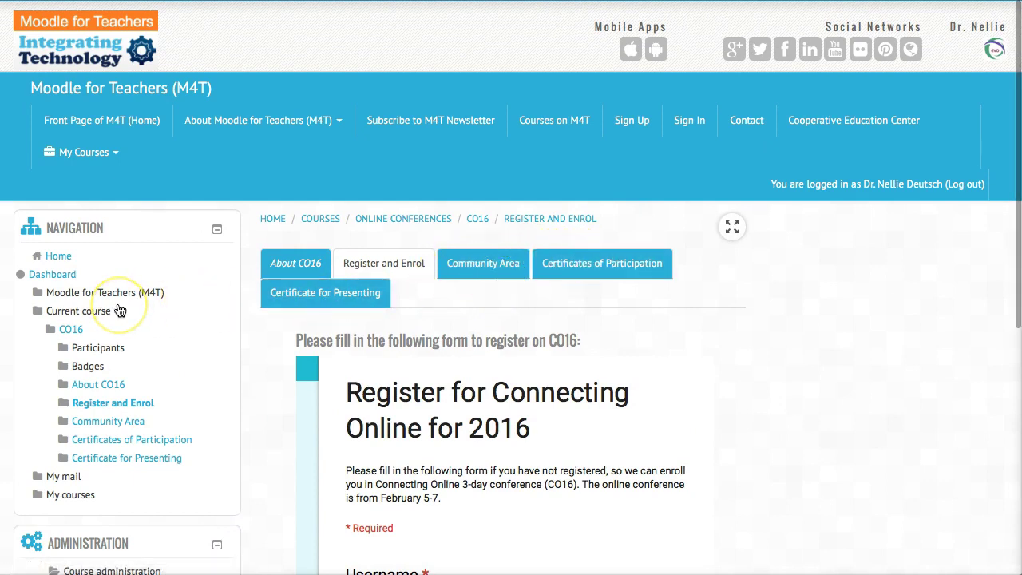
{"action": "scroll", "coordinate": [120, 311], "scroll_direction": "down", "scroll_amount": 3}
{"action": "scroll", "coordinate": [130, 412], "scroll_direction": "down", "scroll_amount": 1}
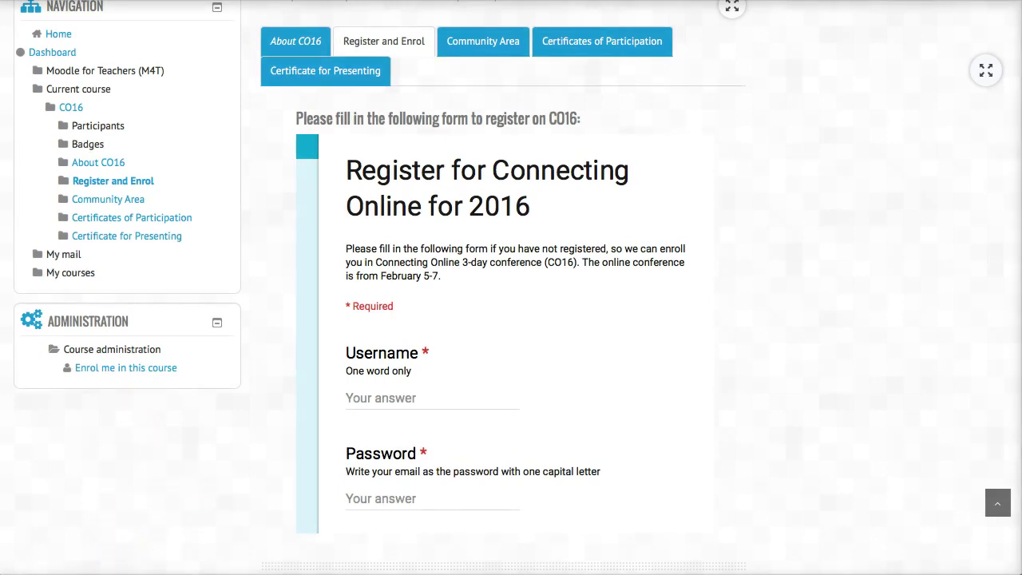
{"action": "scroll", "coordinate": [239, 463], "scroll_direction": "up", "scroll_amount": 2}
{"action": "scroll", "coordinate": [87, 452], "scroll_direction": "down", "scroll_amount": 2}
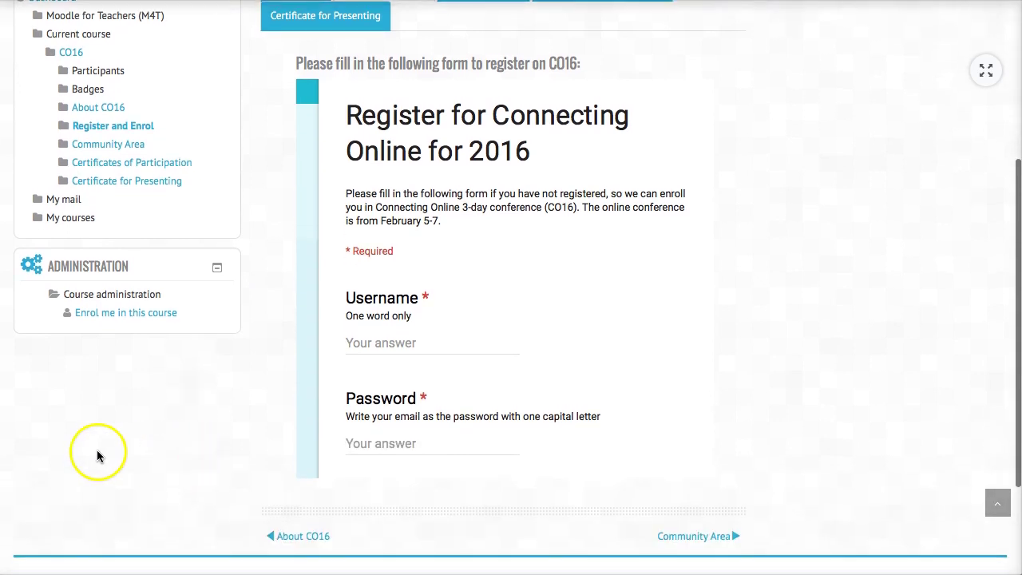
{"action": "scroll", "coordinate": [104, 375], "scroll_direction": "down", "scroll_amount": 2}
{"action": "scroll", "coordinate": [114, 321], "scroll_direction": "up", "scroll_amount": 3}
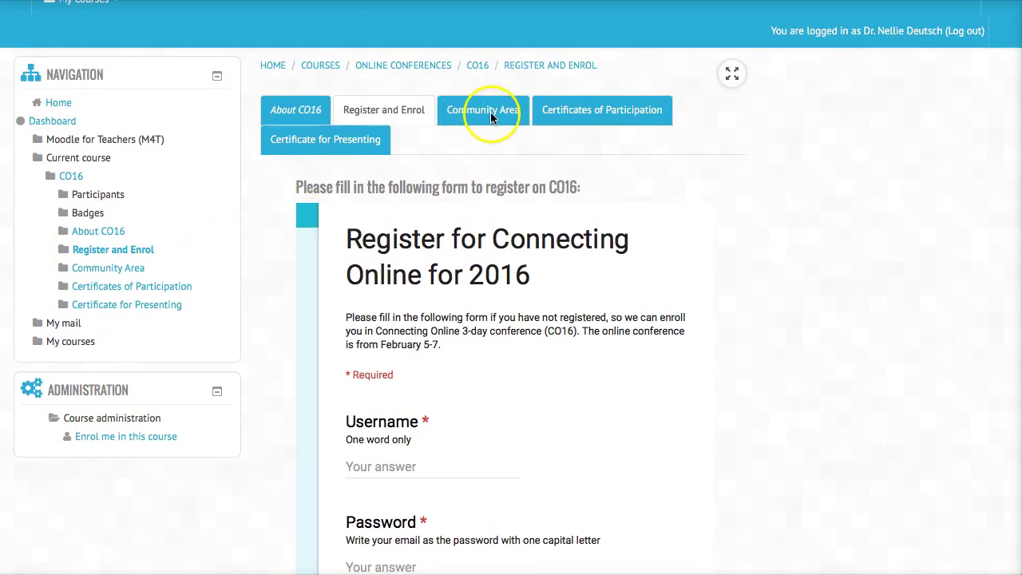
Back on About CO16, follow the link to the CO16 updates Google Drive document.
{"action": "left_click", "coordinate": [284, 114]}
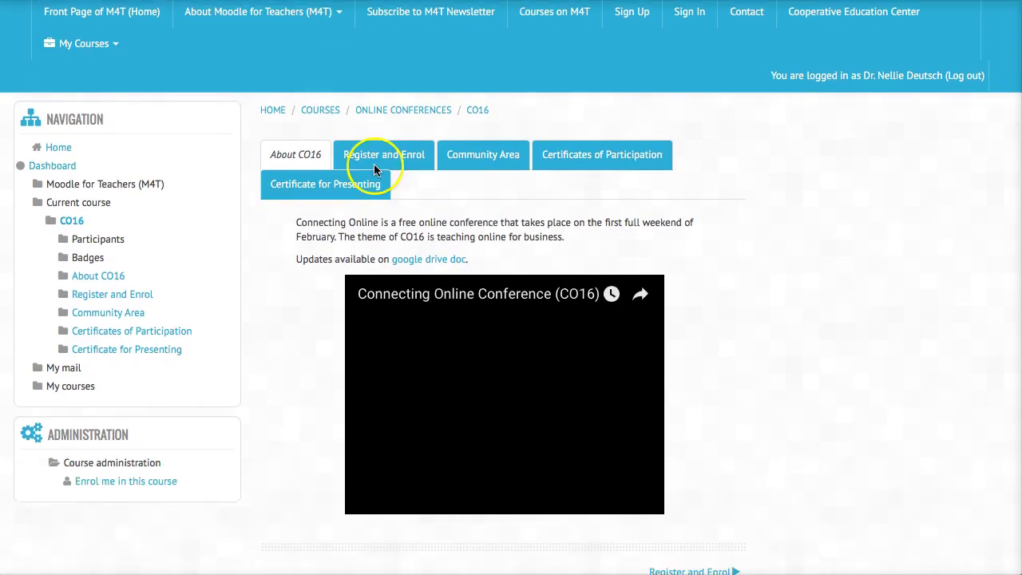
{"action": "scroll", "coordinate": [383, 164], "scroll_direction": "down", "scroll_amount": 3}
{"action": "left_click", "coordinate": [418, 161]}
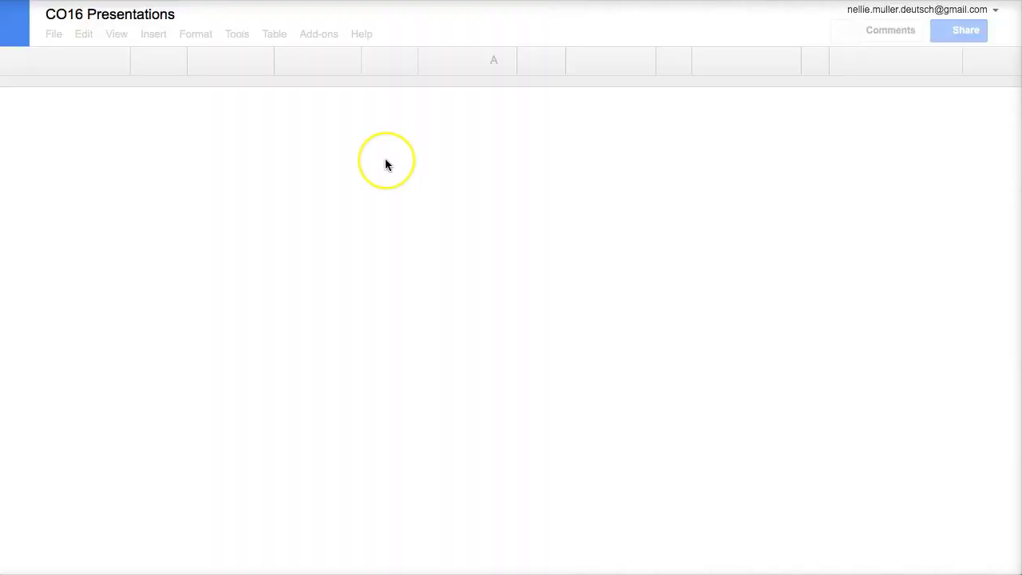
Jump to the Giveaways section of the CO16 Presentations document via its contents link.
{"action": "scroll", "coordinate": [142, 336], "scroll_direction": "down", "scroll_amount": 1}
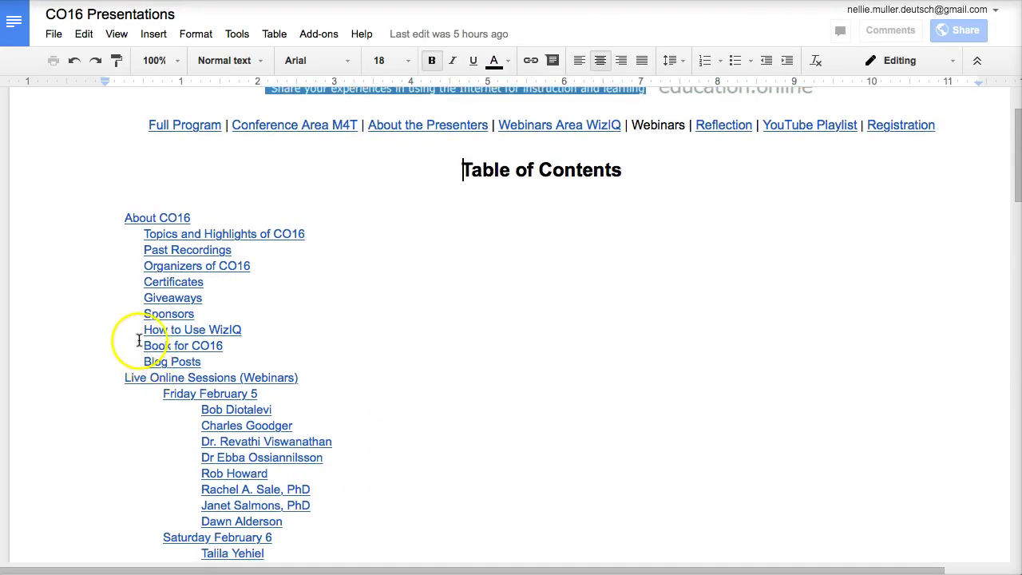
{"action": "left_click", "coordinate": [163, 301]}
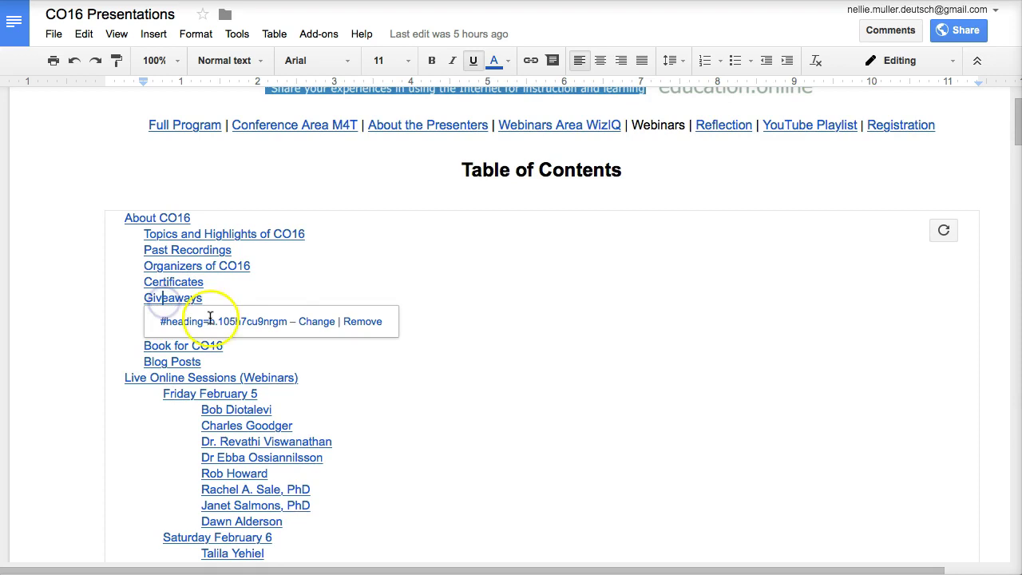
{"action": "left_click", "coordinate": [222, 317]}
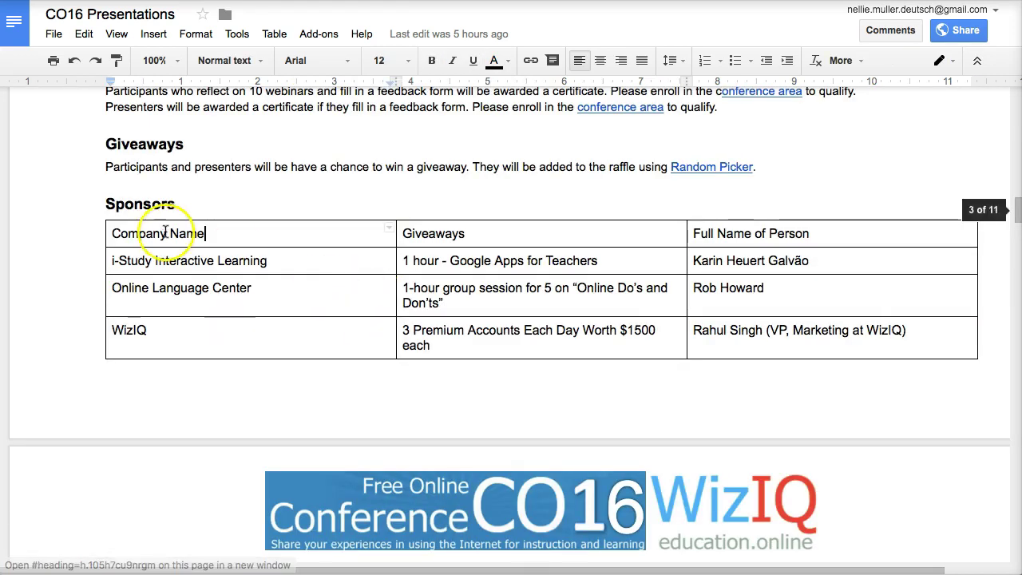
{"action": "scroll", "coordinate": [728, 216], "scroll_direction": "down", "scroll_amount": 3}
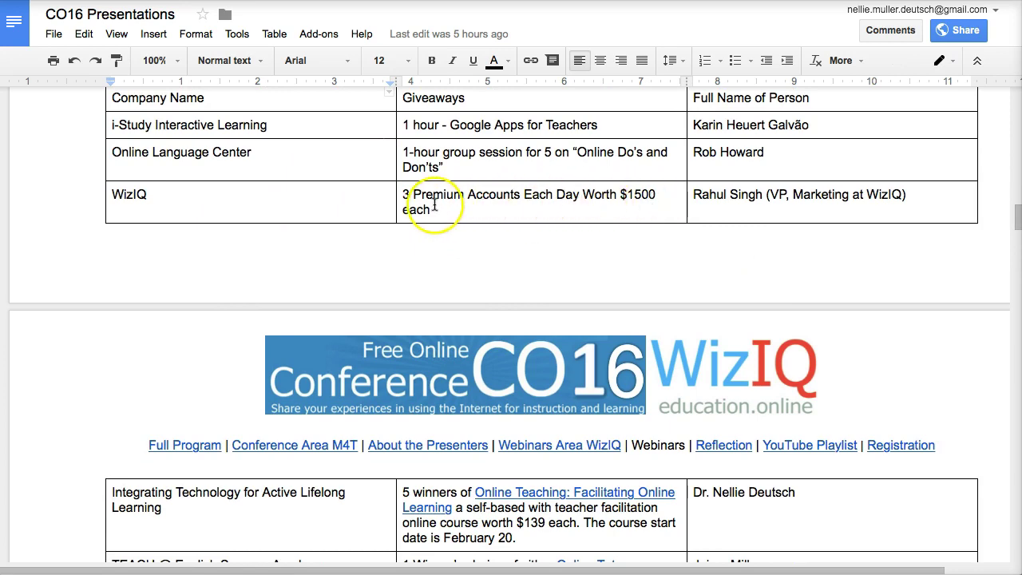
Scroll back up to the document's top banner and click a link there.
{"action": "scroll", "coordinate": [569, 201], "scroll_direction": "up", "scroll_amount": 2}
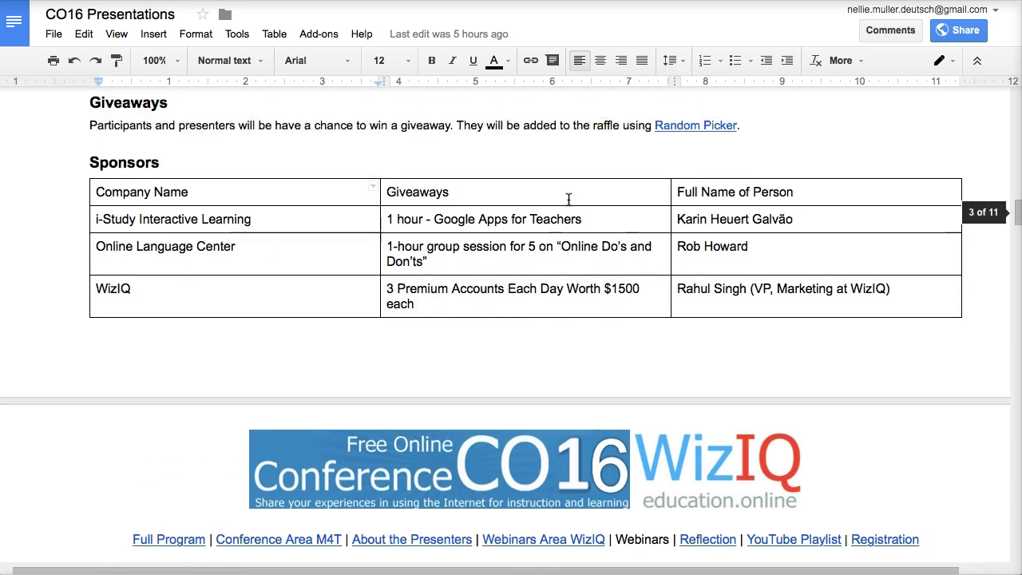
{"action": "scroll", "coordinate": [565, 199], "scroll_direction": "up", "scroll_amount": 3}
{"action": "scroll", "coordinate": [105, 246], "scroll_direction": "up", "scroll_amount": 8}
{"action": "scroll", "coordinate": [104, 246], "scroll_direction": "up", "scroll_amount": 1}
{"action": "scroll", "coordinate": [104, 246], "scroll_direction": "up", "scroll_amount": 1}
{"action": "scroll", "coordinate": [104, 246], "scroll_direction": "up", "scroll_amount": 3}
{"action": "scroll", "coordinate": [105, 246], "scroll_direction": "up", "scroll_amount": 5}
{"action": "scroll", "coordinate": [105, 246], "scroll_direction": "up", "scroll_amount": 4}
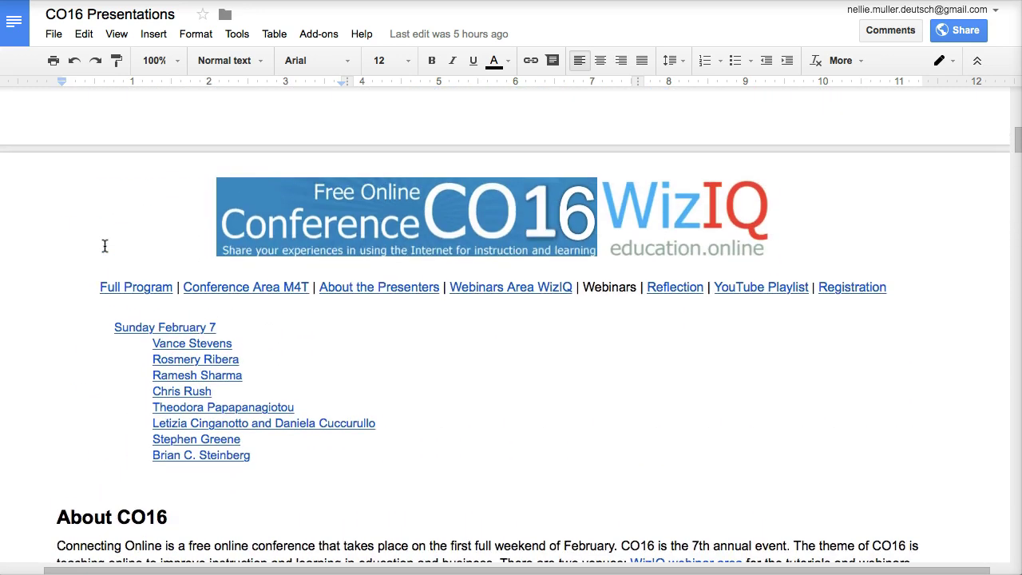
{"action": "left_click", "coordinate": [594, 289]}
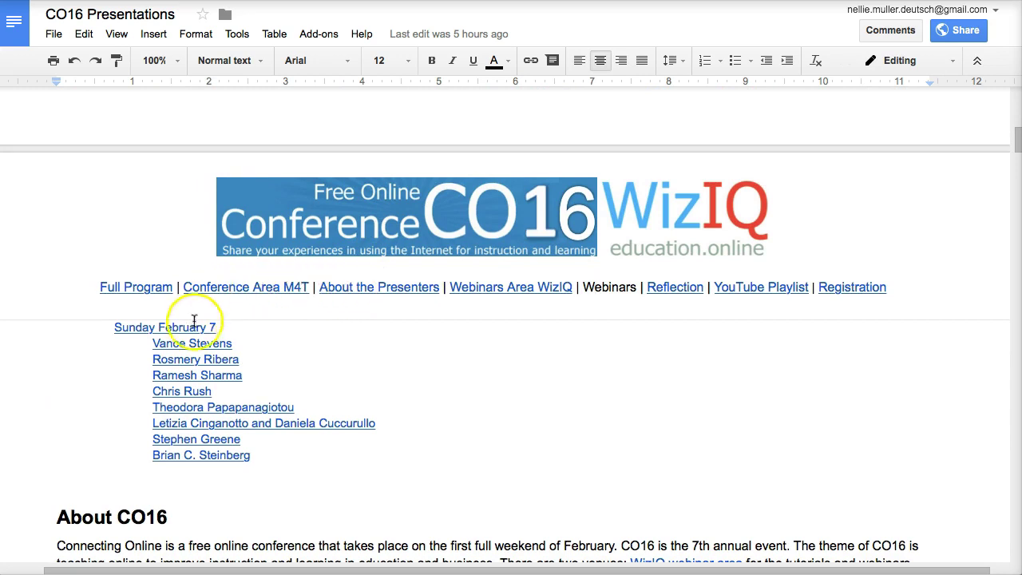
Jump to the Live Online Sessions (Webinars) table through its contents link.
{"action": "scroll", "coordinate": [192, 327], "scroll_direction": "down", "scroll_amount": 4}
{"action": "scroll", "coordinate": [193, 329], "scroll_direction": "down", "scroll_amount": 2}
{"action": "scroll", "coordinate": [191, 330], "scroll_direction": "up", "scroll_amount": 3}
{"action": "scroll", "coordinate": [189, 331], "scroll_direction": "up", "scroll_amount": 1}
{"action": "scroll", "coordinate": [189, 331], "scroll_direction": "up", "scroll_amount": 3}
{"action": "scroll", "coordinate": [190, 332], "scroll_direction": "up", "scroll_amount": 5}
{"action": "scroll", "coordinate": [188, 329], "scroll_direction": "up", "scroll_amount": 3}
{"action": "scroll", "coordinate": [192, 326], "scroll_direction": "up", "scroll_amount": 4}
{"action": "scroll", "coordinate": [193, 326], "scroll_direction": "up", "scroll_amount": 1}
{"action": "left_click", "coordinate": [204, 276]}
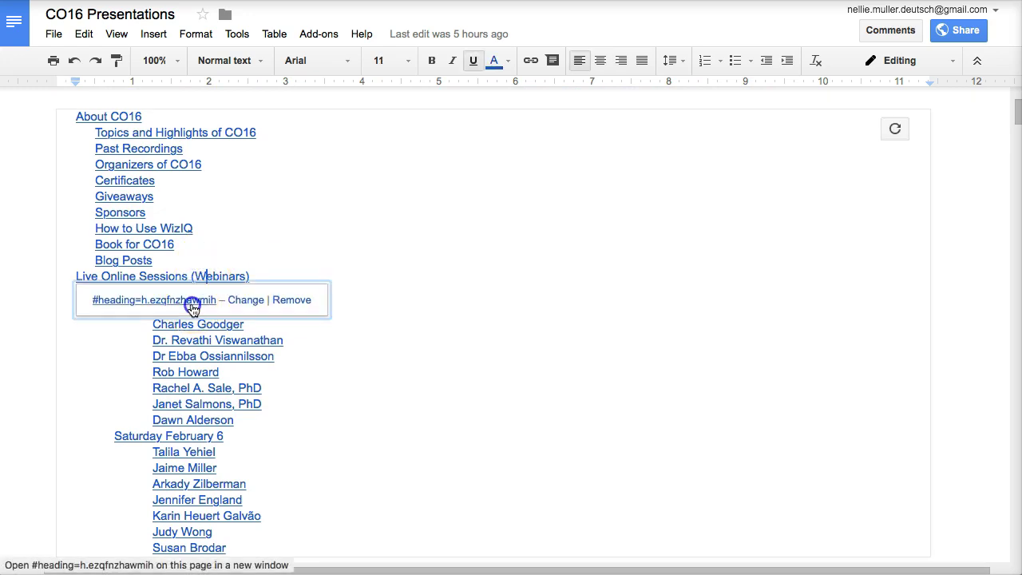
{"action": "left_click", "coordinate": [192, 304]}
Scroll from the webinars table back up to the banner.
{"action": "scroll", "coordinate": [297, 306], "scroll_direction": "down", "scroll_amount": 5}
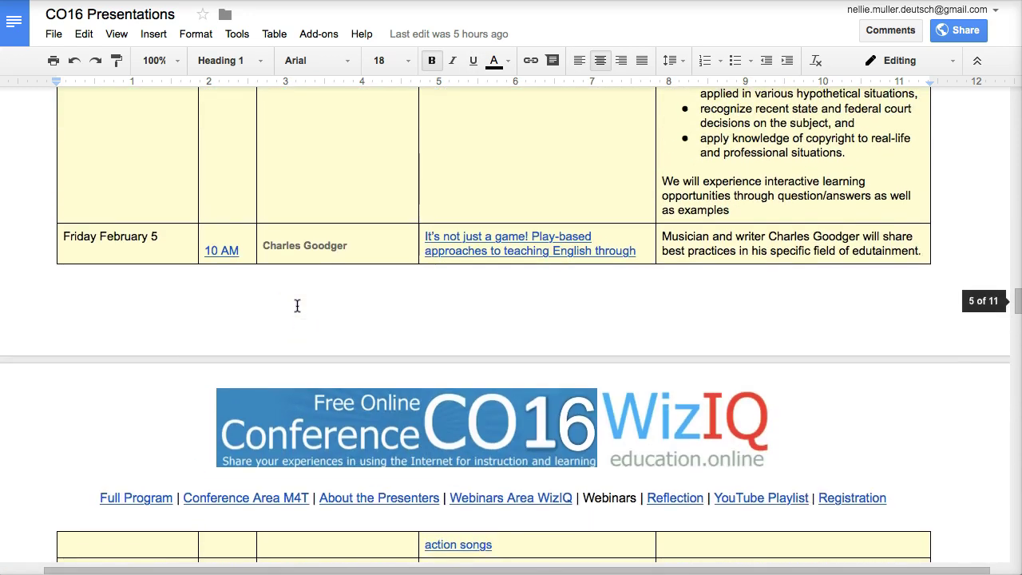
{"action": "scroll", "coordinate": [366, 97], "scroll_direction": "up", "scroll_amount": 5}
{"action": "scroll", "coordinate": [367, 97], "scroll_direction": "up", "scroll_amount": 5}
{"action": "scroll", "coordinate": [369, 128], "scroll_direction": "up", "scroll_amount": 2}
{"action": "scroll", "coordinate": [374, 191], "scroll_direction": "up", "scroll_amount": 6}
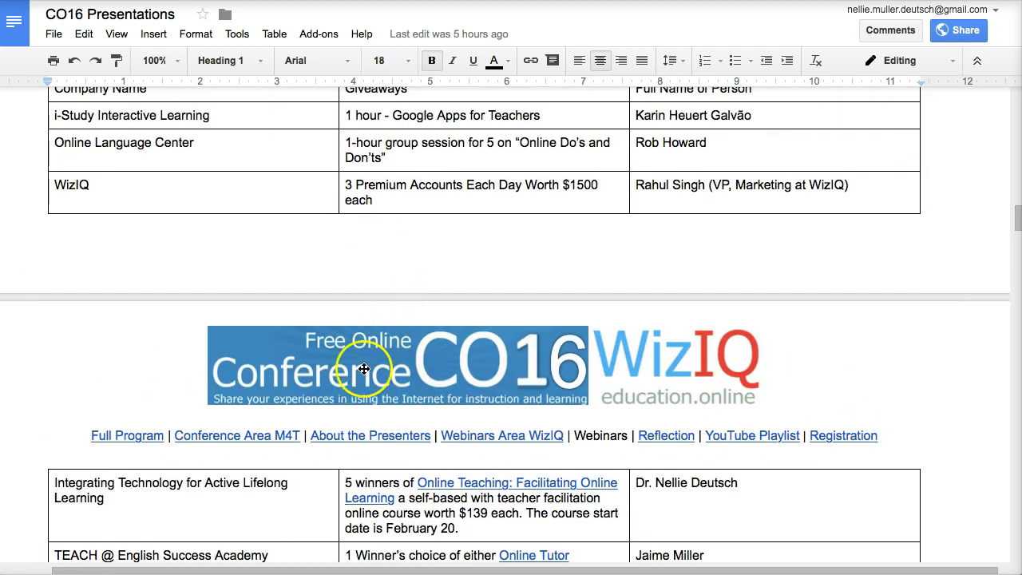
Follow the Webinars Area WizIQ link and review the Connecting Online 2016 February 5-7 schedule.
{"action": "left_click", "coordinate": [495, 433]}
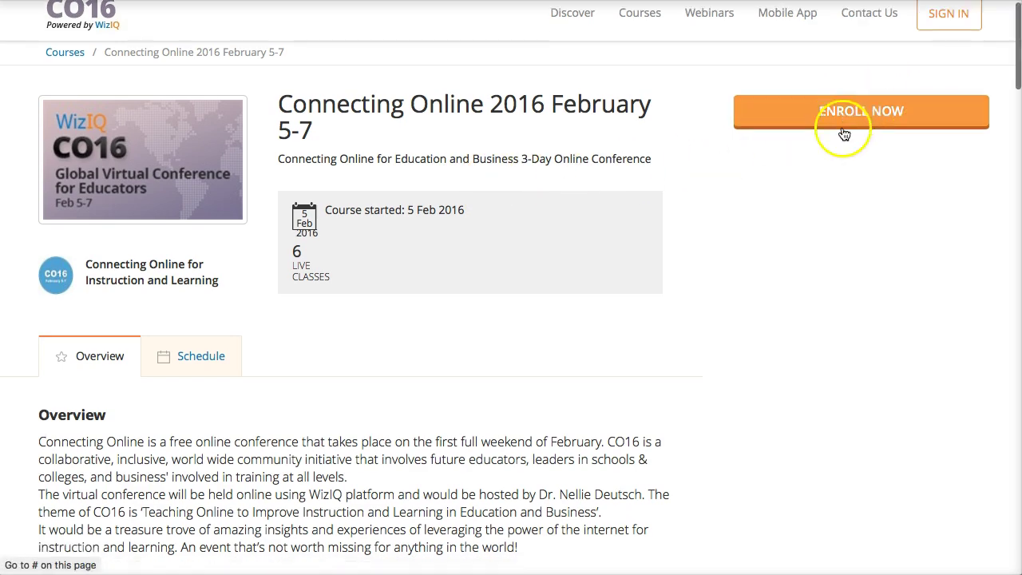
{"action": "scroll", "coordinate": [396, 253], "scroll_direction": "down", "scroll_amount": 2}
{"action": "scroll", "coordinate": [396, 253], "scroll_direction": "down", "scroll_amount": 6}
{"action": "scroll", "coordinate": [396, 253], "scroll_direction": "down", "scroll_amount": 2}
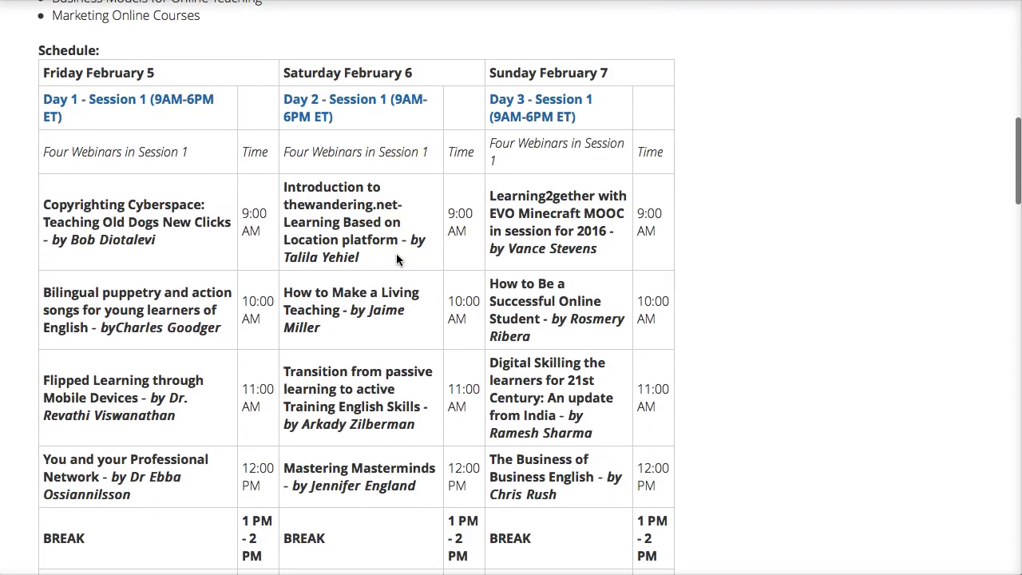
{"action": "scroll", "coordinate": [396, 257], "scroll_direction": "down", "scroll_amount": 1}
{"action": "scroll", "coordinate": [396, 257], "scroll_direction": "down", "scroll_amount": 1}
{"action": "scroll", "coordinate": [396, 256], "scroll_direction": "up", "scroll_amount": 1}
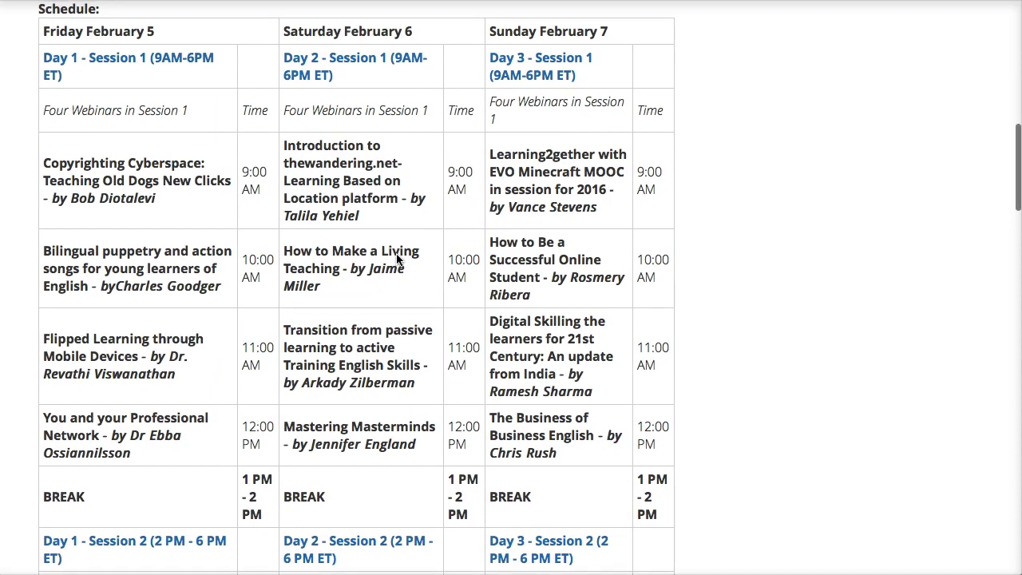
{"action": "scroll", "coordinate": [396, 256], "scroll_direction": "down", "scroll_amount": 2}
{"action": "scroll", "coordinate": [396, 256], "scroll_direction": "up", "scroll_amount": 1}
{"action": "scroll", "coordinate": [396, 256], "scroll_direction": "up", "scroll_amount": 7}
{"action": "scroll", "coordinate": [396, 259], "scroll_direction": "up", "scroll_amount": 5}
{"action": "scroll", "coordinate": [397, 259], "scroll_direction": "up", "scroll_amount": 5}
{"action": "scroll", "coordinate": [397, 259], "scroll_direction": "up", "scroll_amount": 3}
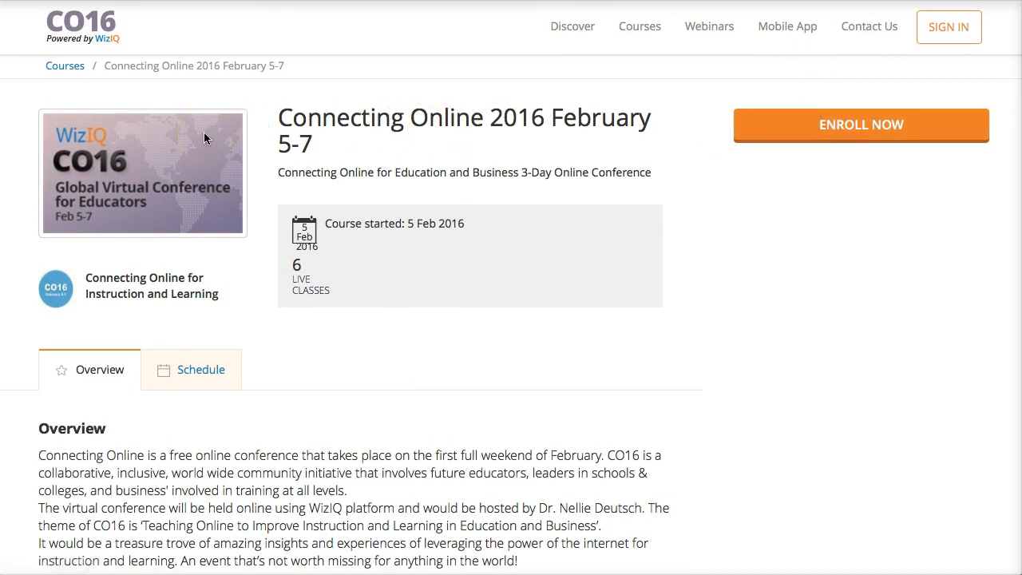
Start enrolling in the course and bring up saved addresses in the sign-in Email field.
{"action": "left_click", "coordinate": [425, 163]}
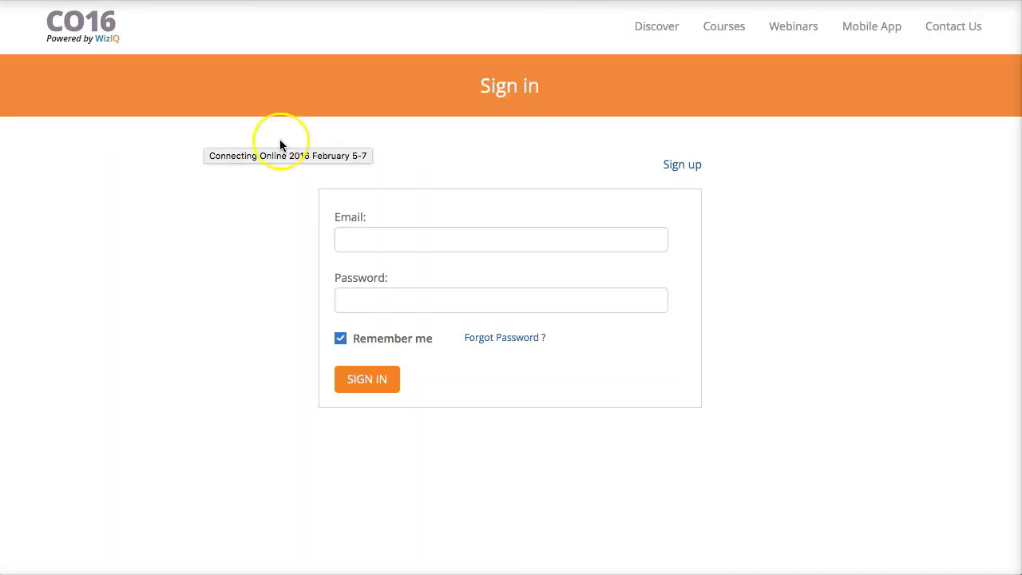
{"action": "left_click", "coordinate": [408, 237]}
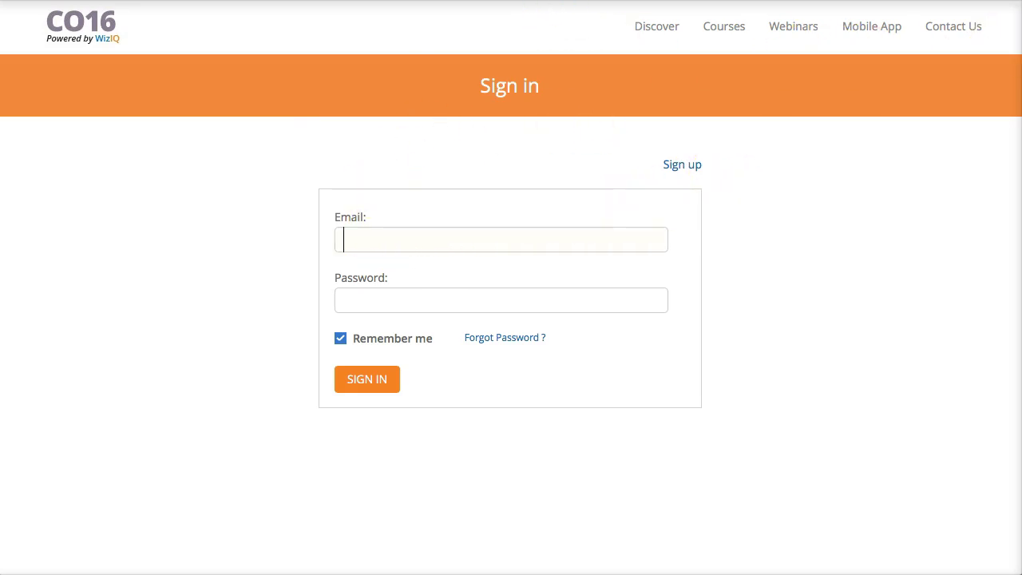
{"action": "key", "text": "Down"}
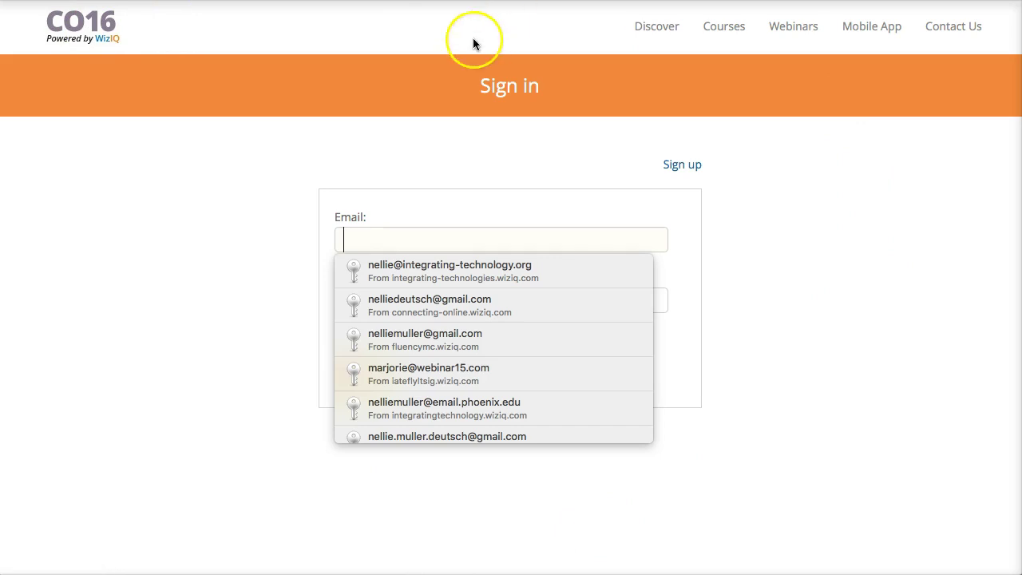
{"action": "left_click", "coordinate": [283, 227]}
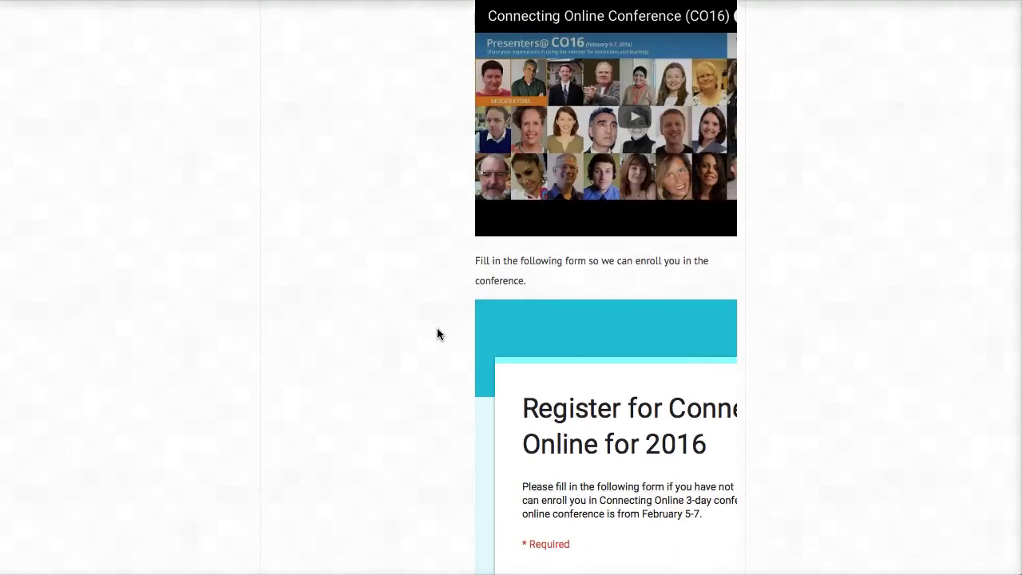
{"action": "scroll", "coordinate": [438, 334], "scroll_direction": "down", "scroll_amount": 3}
{"action": "scroll", "coordinate": [416, 383], "scroll_direction": "down", "scroll_amount": 2}
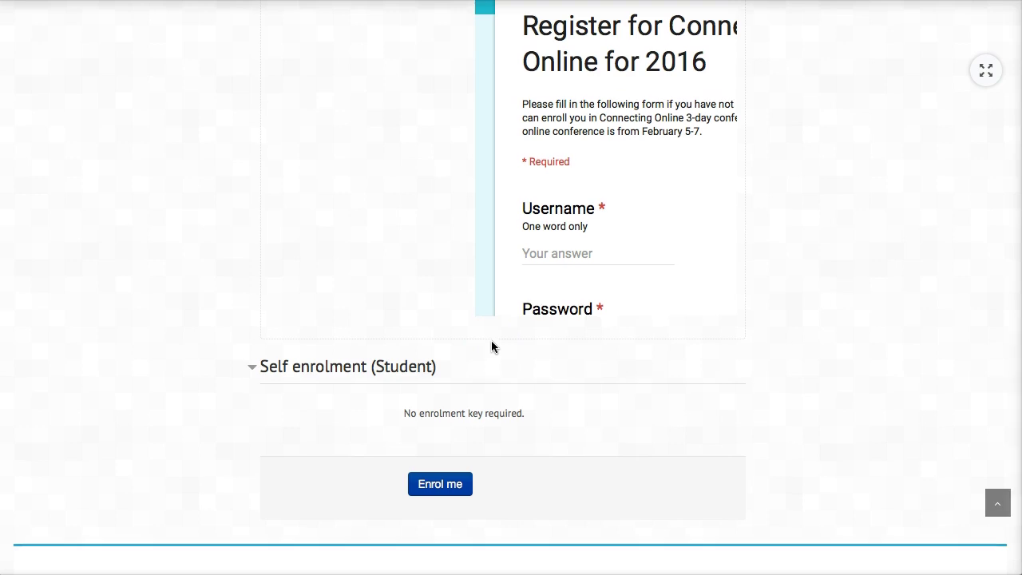
Review the CO16 enrolment options' registration form and Enrol me button, then return to the top.
{"action": "left_click", "coordinate": [499, 338]}
{"action": "scroll", "coordinate": [501, 337], "scroll_direction": "up", "scroll_amount": 3}
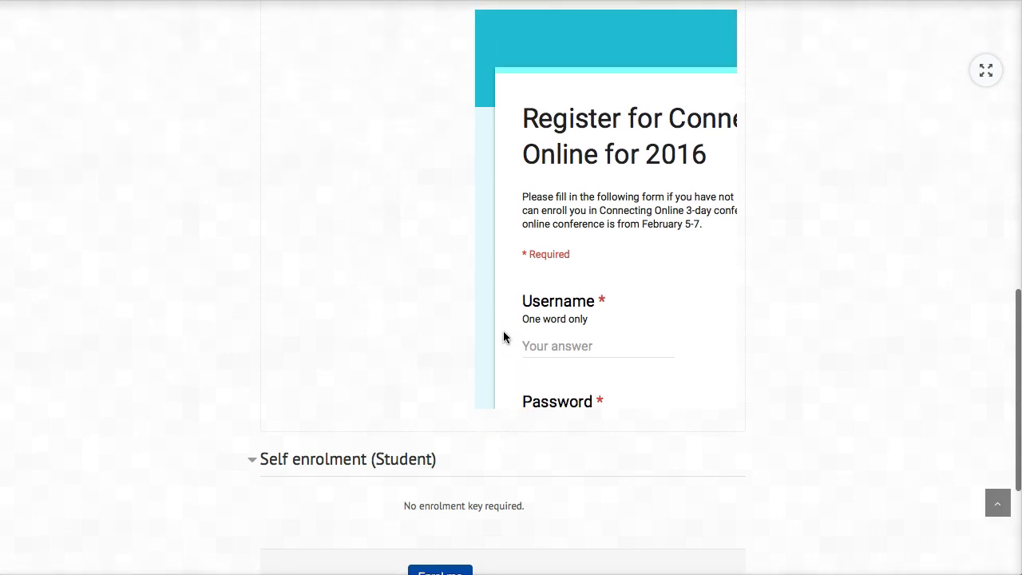
{"action": "scroll", "coordinate": [503, 336], "scroll_direction": "up", "scroll_amount": 2}
{"action": "scroll", "coordinate": [503, 335], "scroll_direction": "up", "scroll_amount": 4}
{"action": "scroll", "coordinate": [503, 336], "scroll_direction": "up", "scroll_amount": 5}
{"action": "scroll", "coordinate": [503, 336], "scroll_direction": "up", "scroll_amount": 6}
{"action": "scroll", "coordinate": [503, 334], "scroll_direction": "up", "scroll_amount": 2}
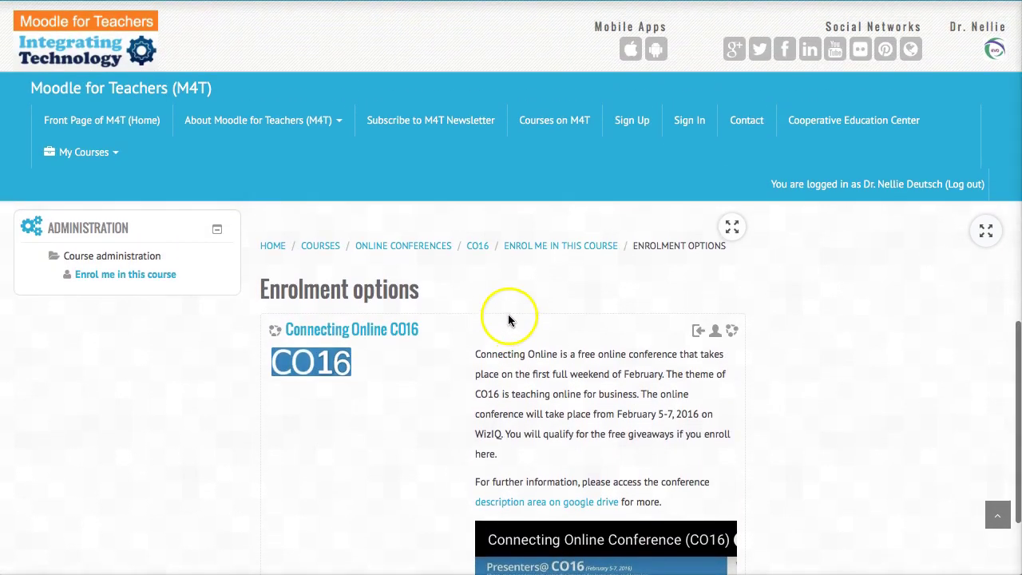
Open the Connecting Online CO16 course, then its Community Area and Certificates of Participation sections.
{"action": "left_click", "coordinate": [369, 329]}
{"action": "scroll", "coordinate": [368, 329], "scroll_direction": "down", "scroll_amount": 2}
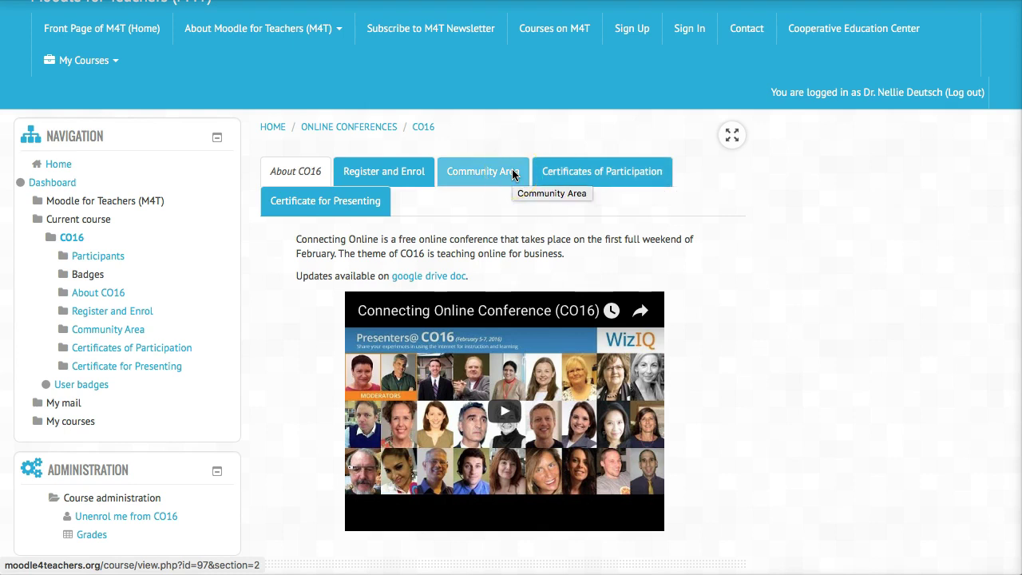
{"action": "left_click", "coordinate": [485, 172]}
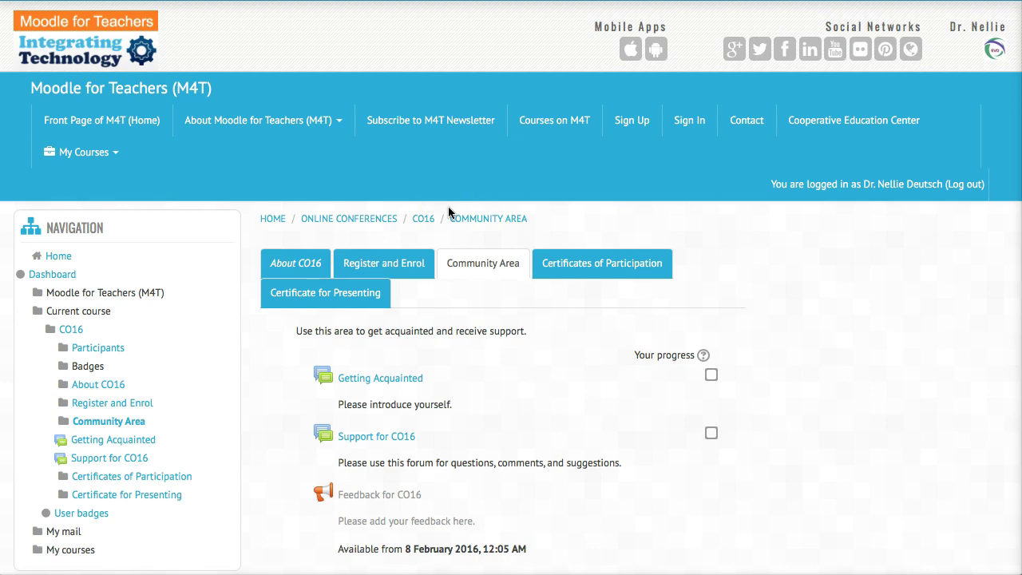
{"action": "scroll", "coordinate": [448, 206], "scroll_direction": "down", "scroll_amount": 1}
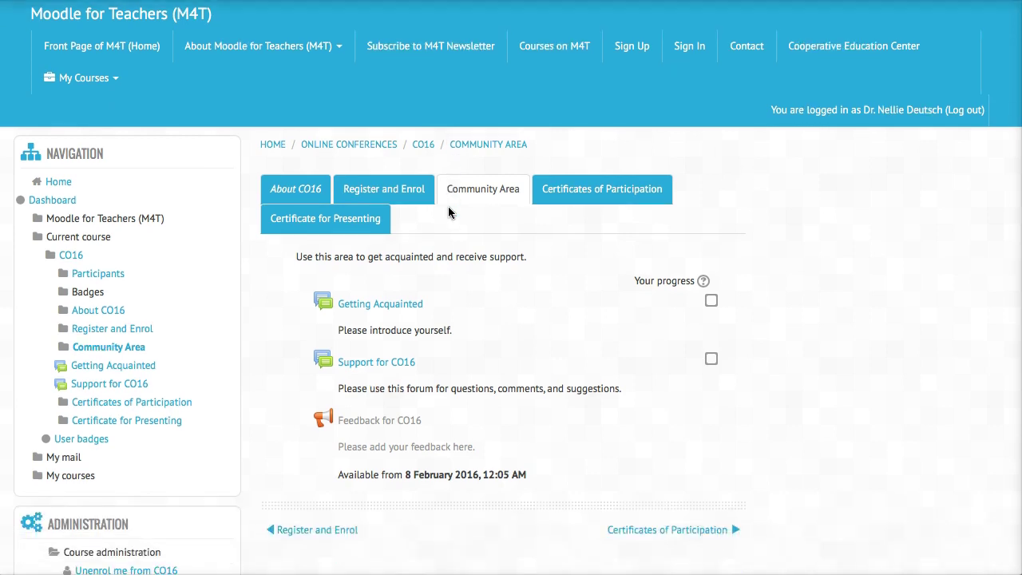
{"action": "left_click", "coordinate": [609, 190]}
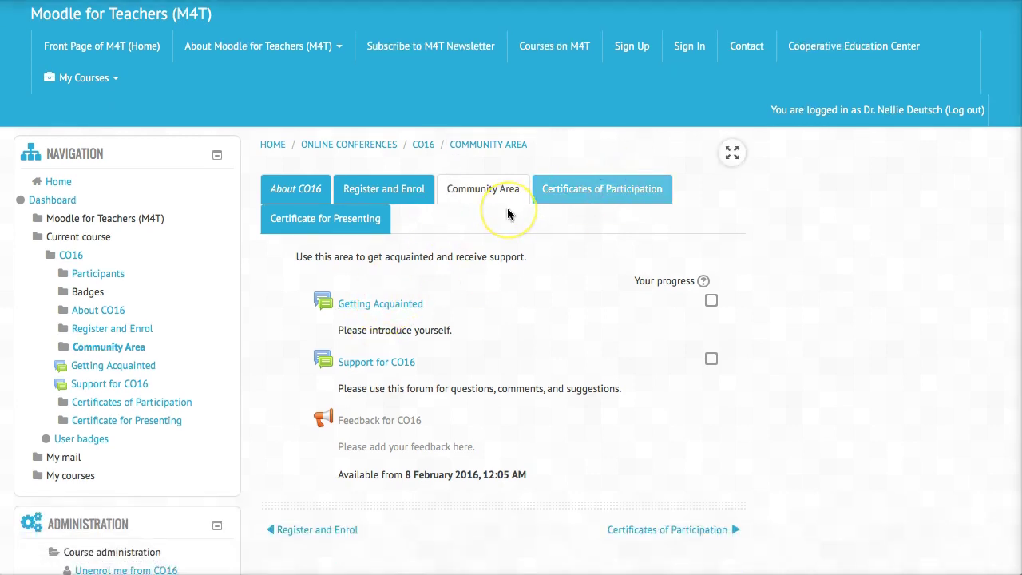
{"action": "scroll", "coordinate": [479, 256], "scroll_direction": "down", "scroll_amount": 1}
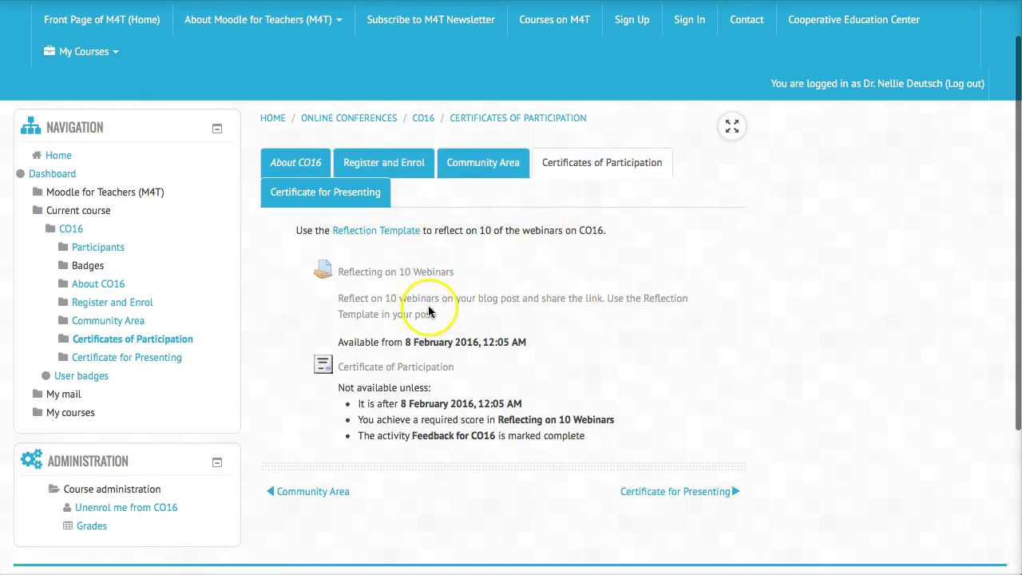
{"action": "scroll", "coordinate": [393, 313], "scroll_direction": "up", "scroll_amount": 1}
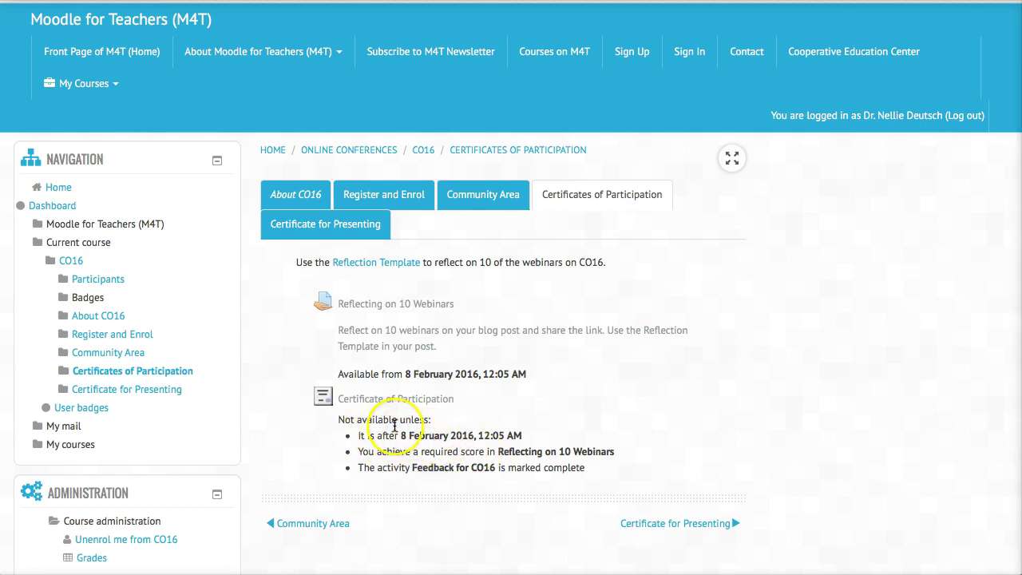
{"action": "scroll", "coordinate": [471, 376], "scroll_direction": "up", "scroll_amount": 2}
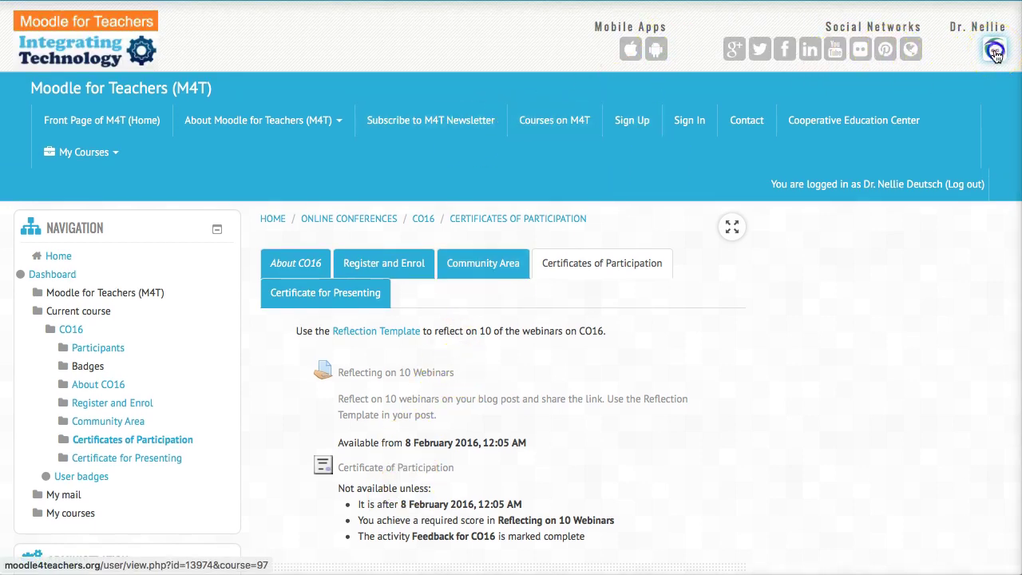
Open your own profile from the header avatar and scroll through its Student role details.
{"action": "left_click", "coordinate": [994, 53]}
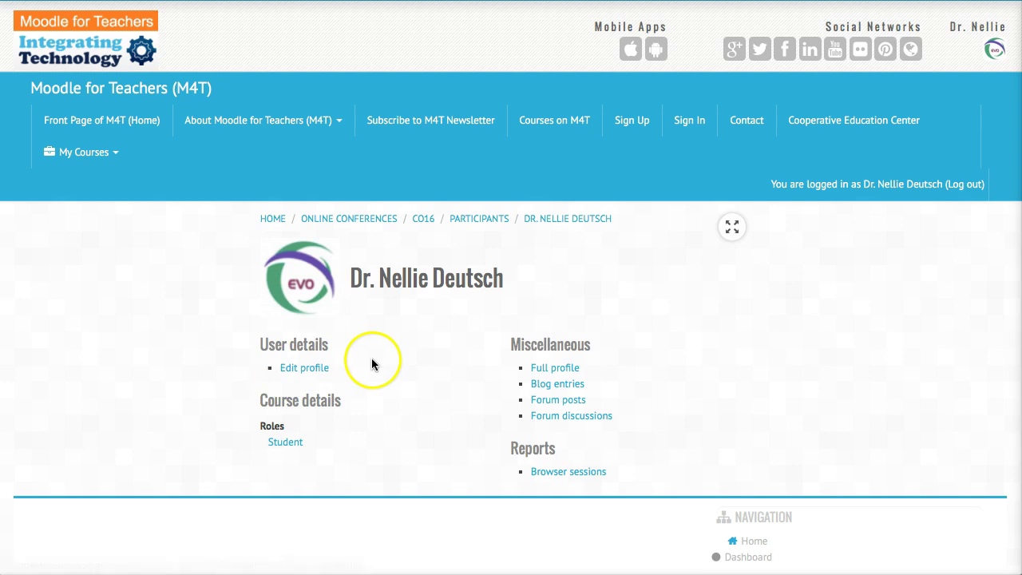
{"action": "scroll", "coordinate": [490, 387], "scroll_direction": "down", "scroll_amount": 3}
{"action": "scroll", "coordinate": [769, 410], "scroll_direction": "down", "scroll_amount": 1}
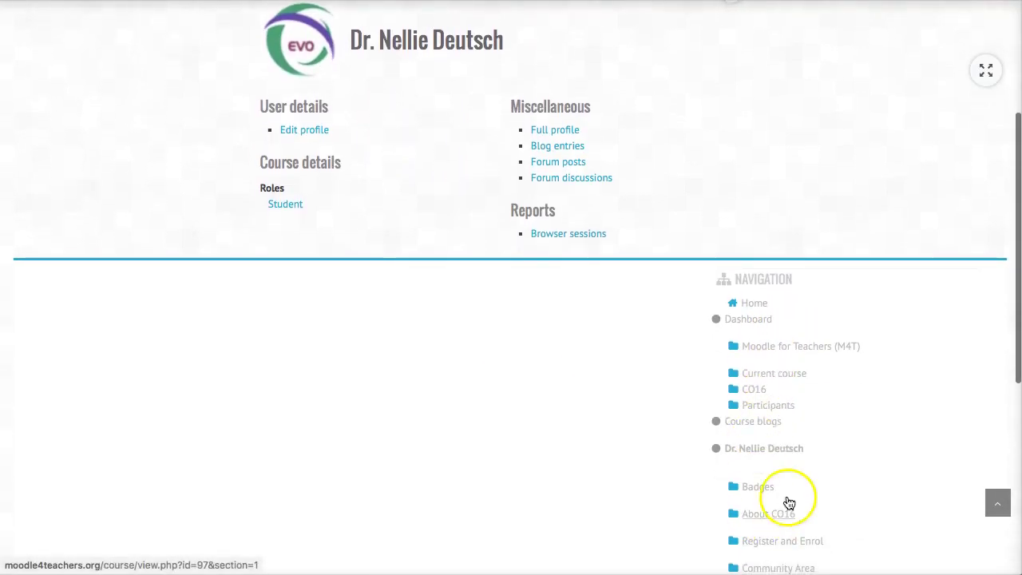
{"action": "scroll", "coordinate": [808, 424], "scroll_direction": "up", "scroll_amount": 3}
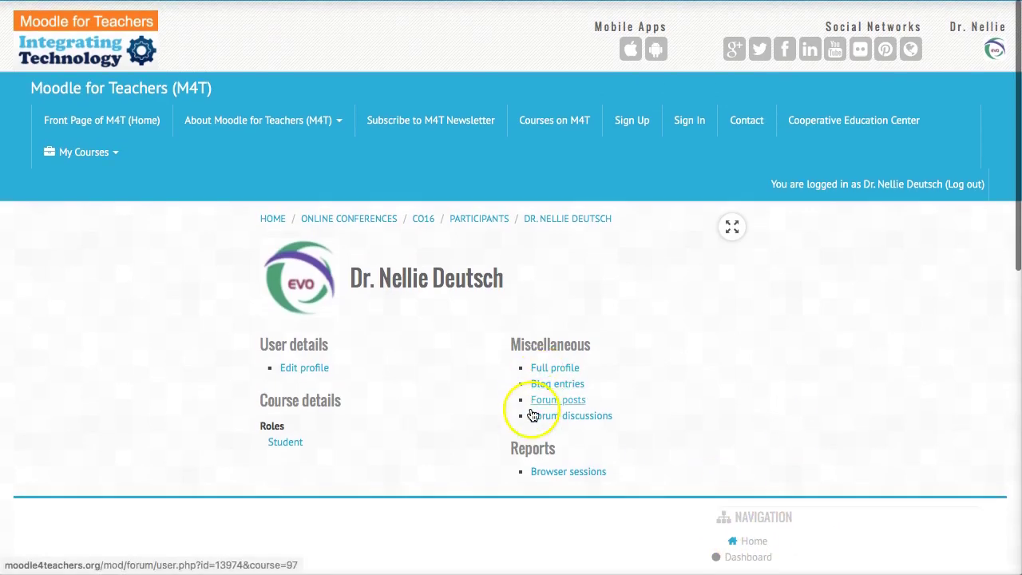